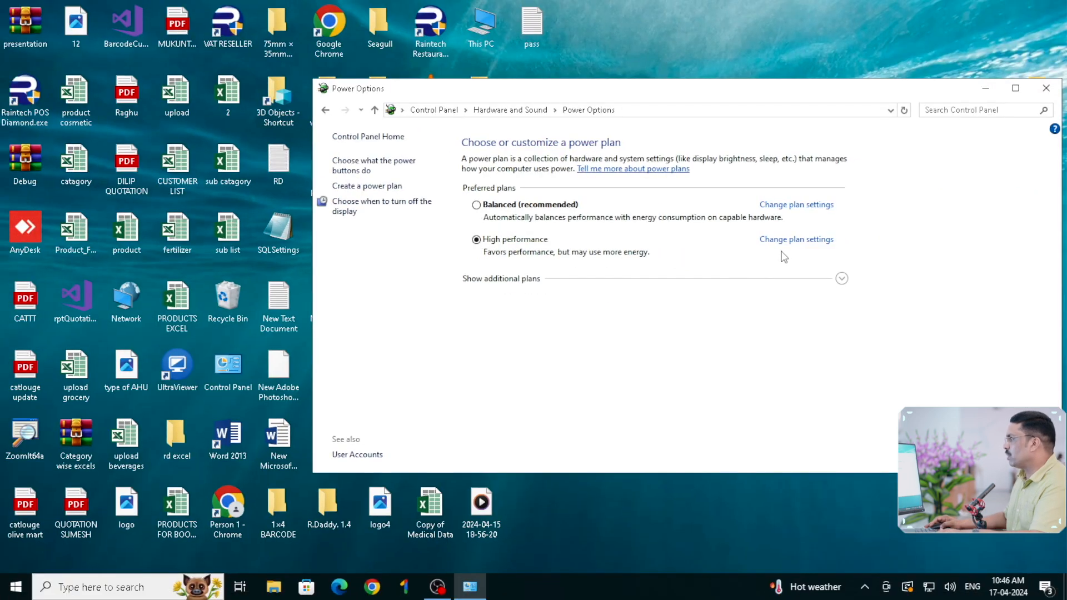
- Start a new power plan based on High performance and name it "Hi performance"
{"action": "left_click", "coordinate": [796, 242]}
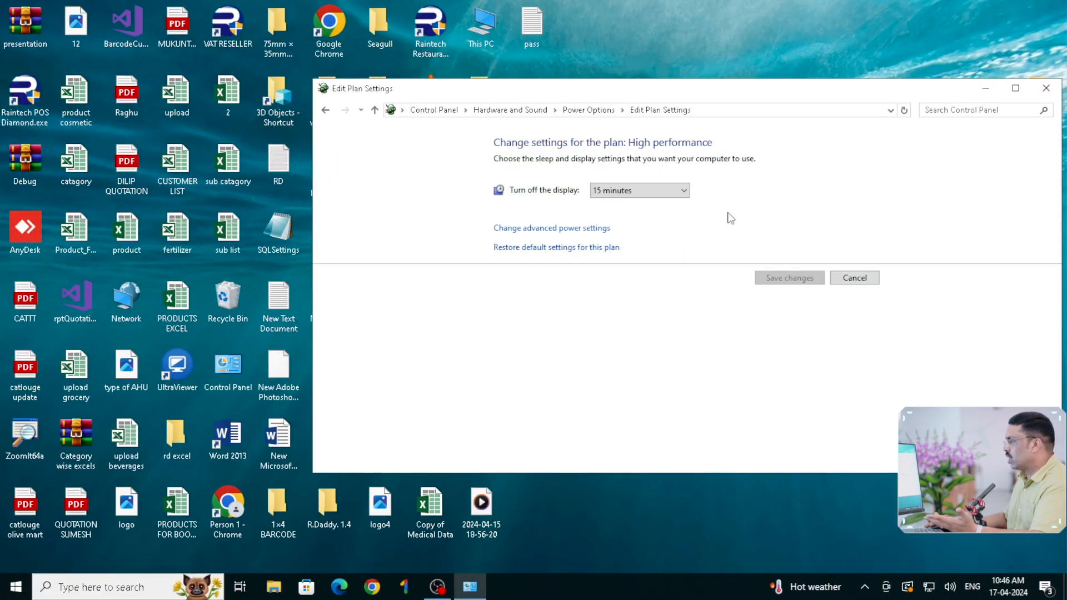
{"action": "left_click", "coordinate": [326, 111]}
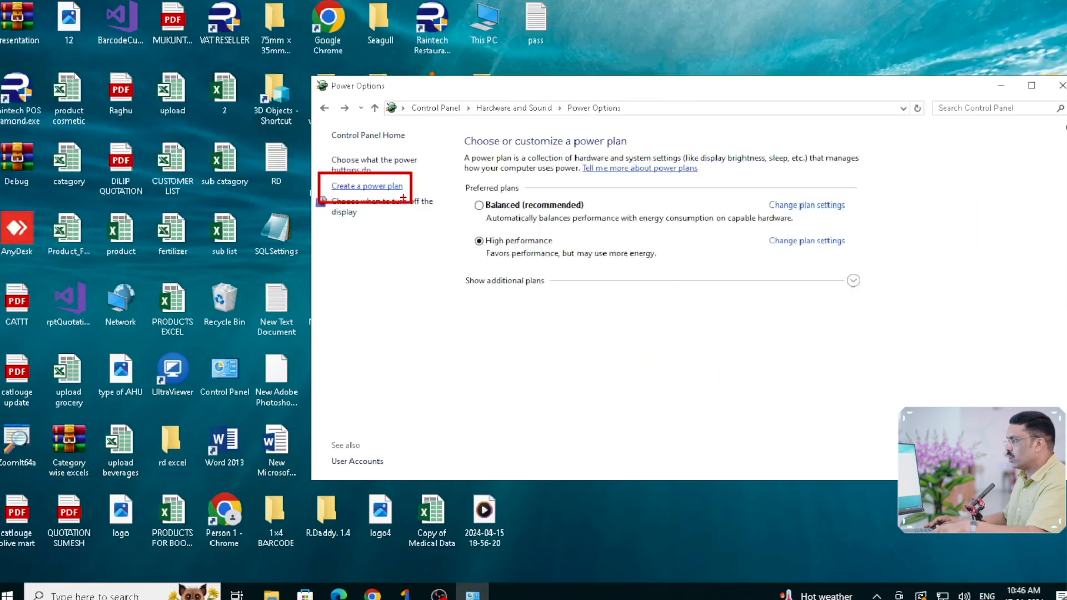
{"action": "left_click", "coordinate": [384, 183]}
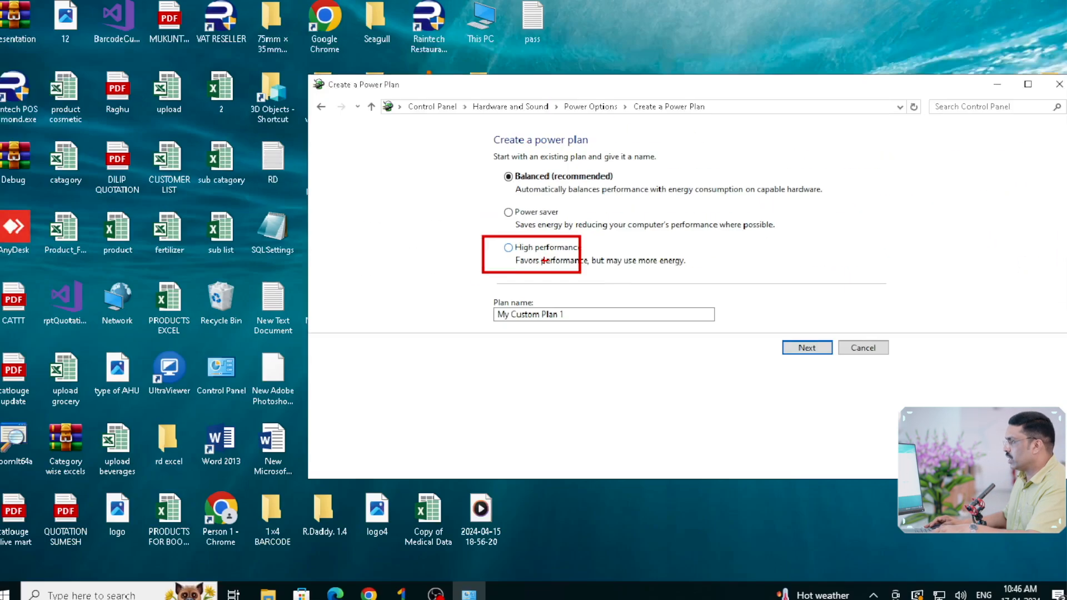
{"action": "left_click", "coordinate": [501, 312]}
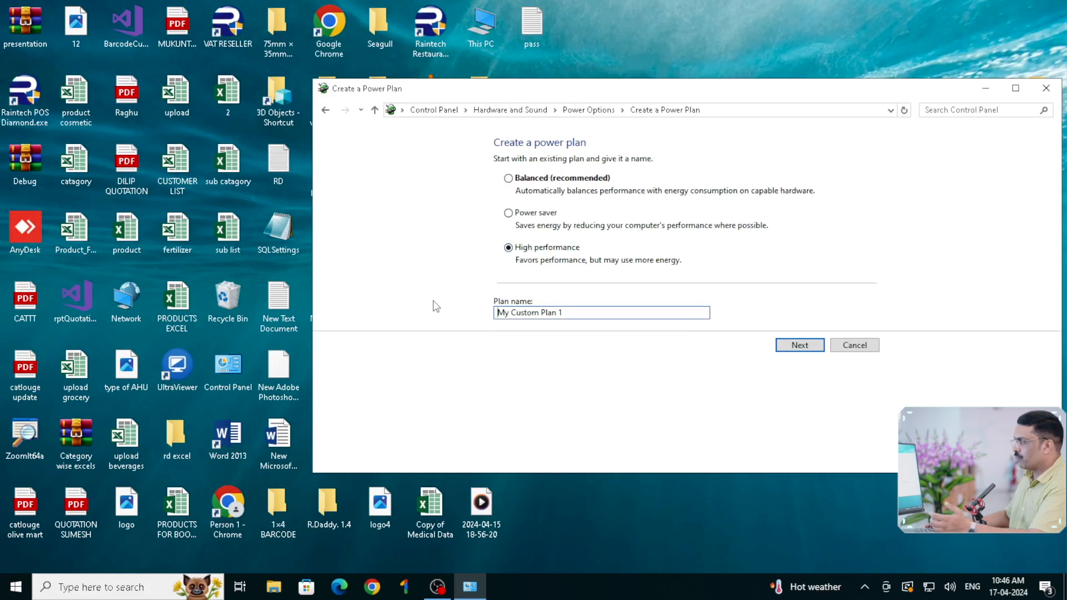
{"action": "left_click_drag", "start_coordinate": [621, 314], "coordinate": [490, 308]}
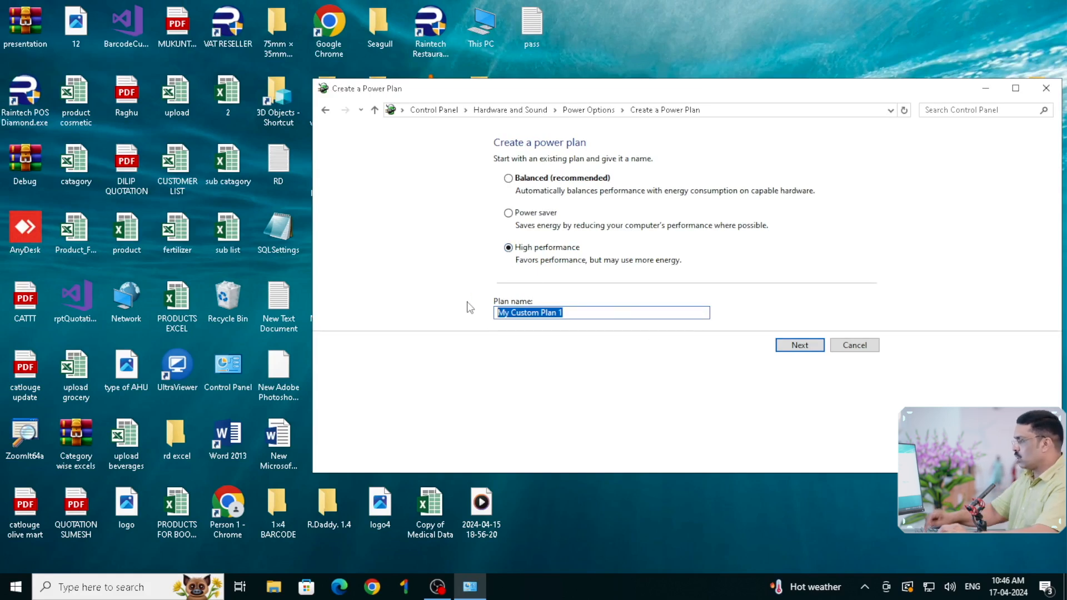
{"action": "key", "text": "BackSpace"}
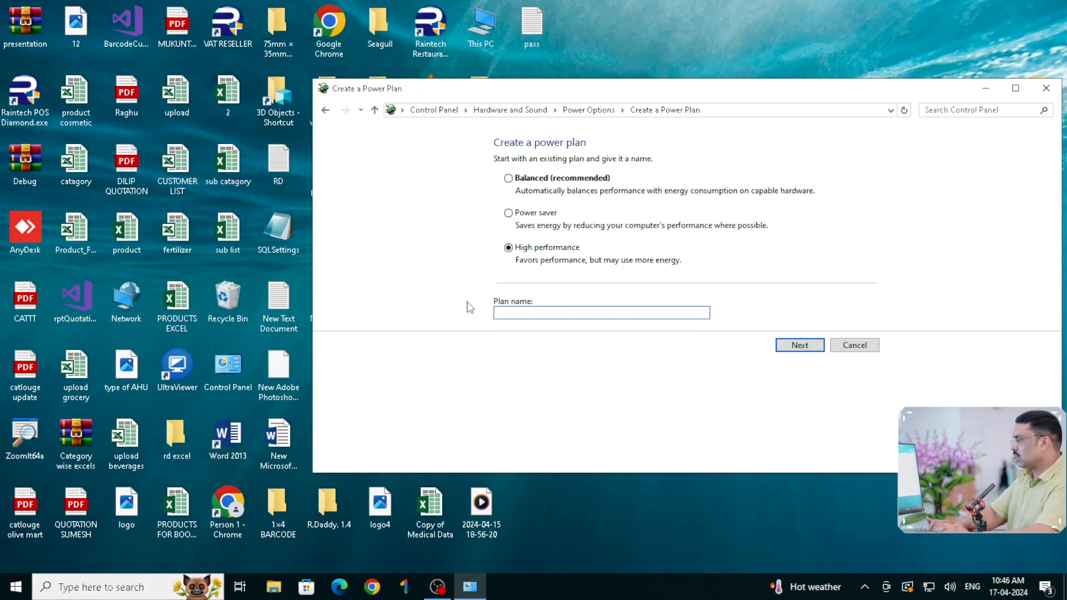
{"action": "left_click", "coordinate": [808, 347]}
- Keep the display turn-off time at 15 minutes and create the power plan
{"action": "left_click", "coordinate": [654, 191]}
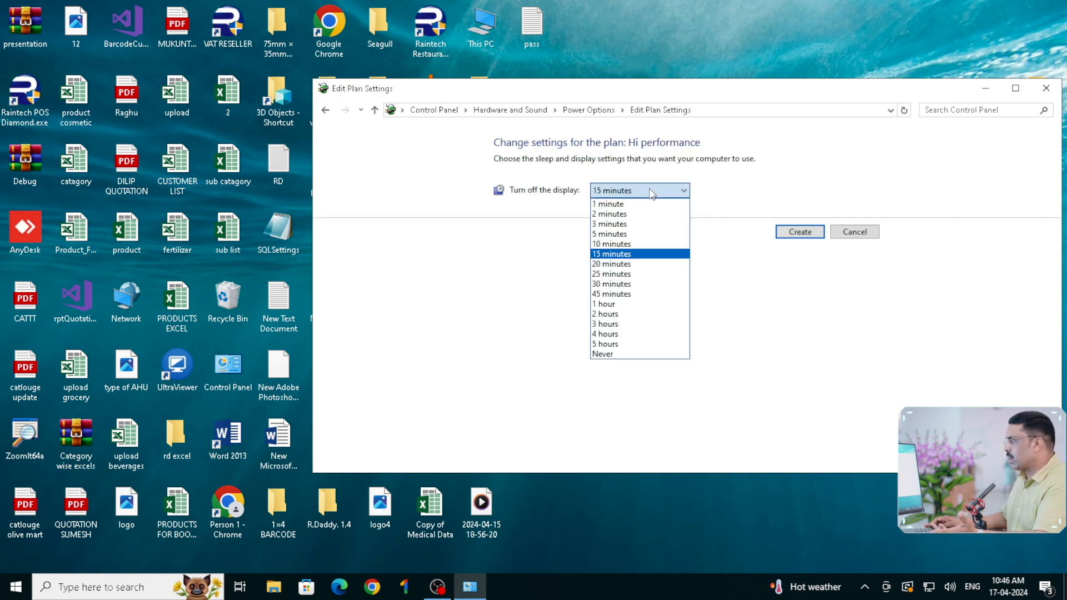
{"action": "left_click", "coordinate": [653, 191]}
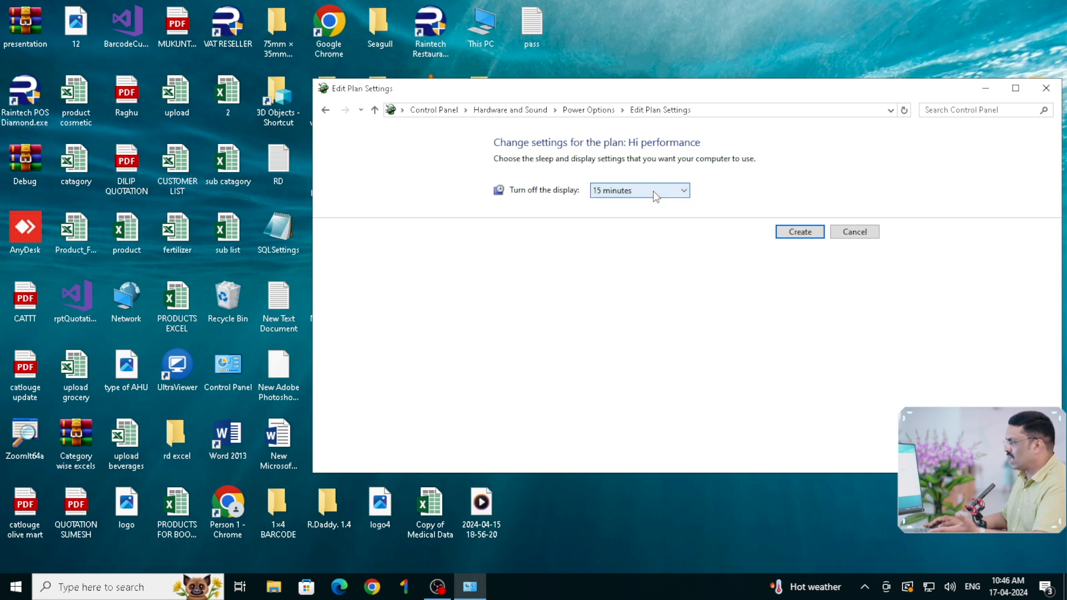
{"action": "left_click", "coordinate": [800, 232]}
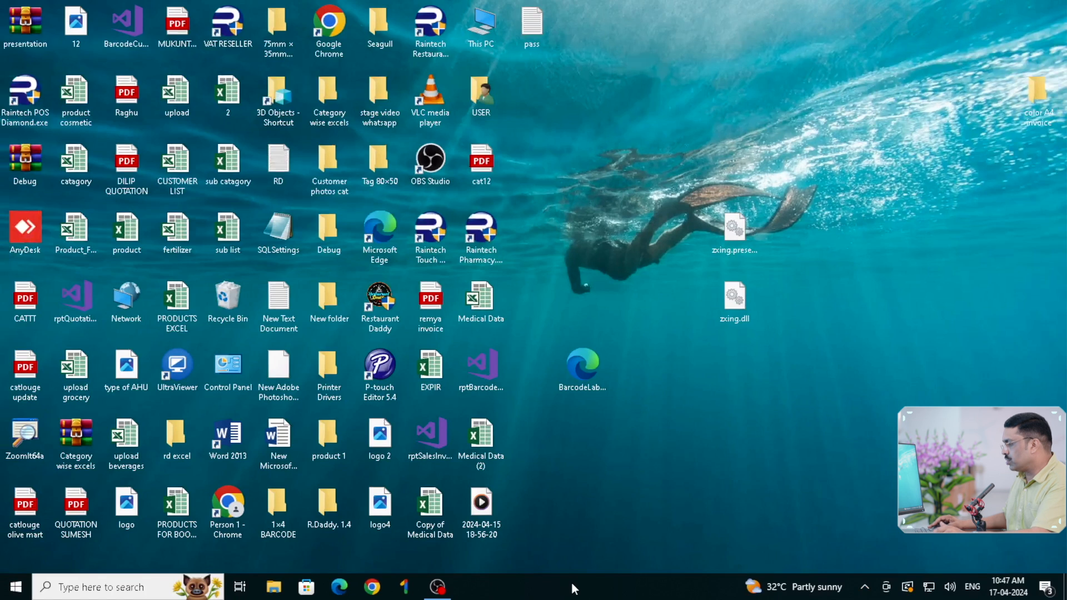
- Open Task Manager with full details and show its list of startup programs in a maximized window
{"action": "right_click", "coordinate": [833, 564]}
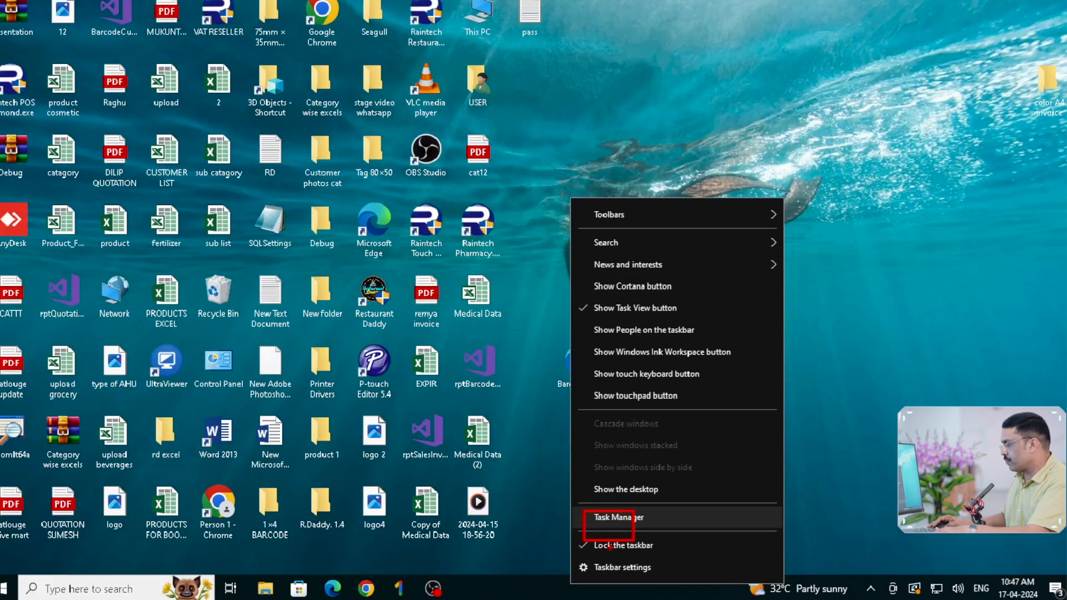
{"action": "left_click", "coordinate": [613, 517]}
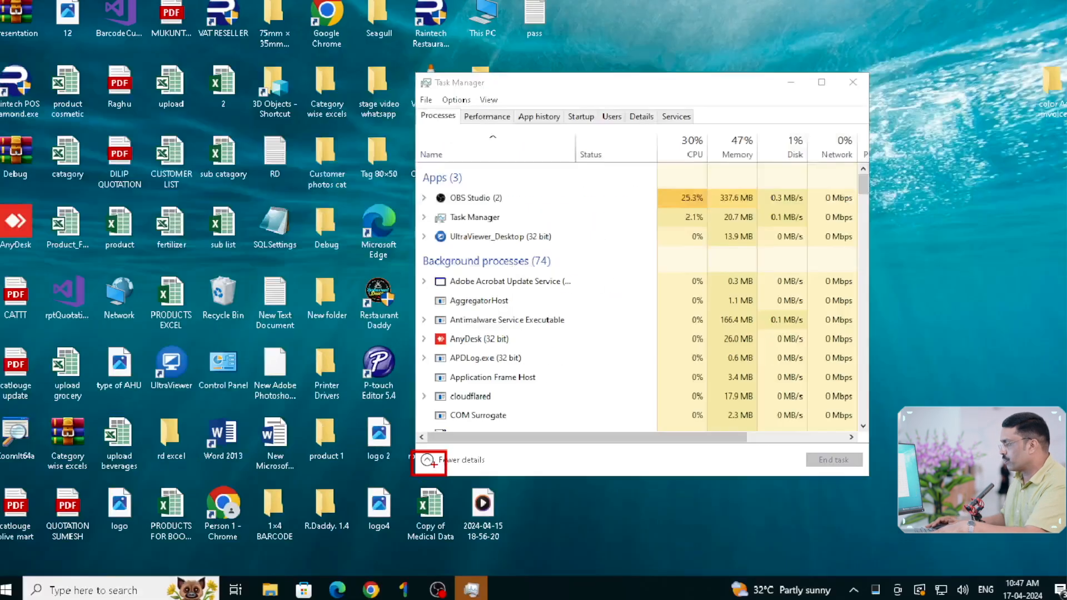
{"action": "left_click", "coordinate": [430, 462]}
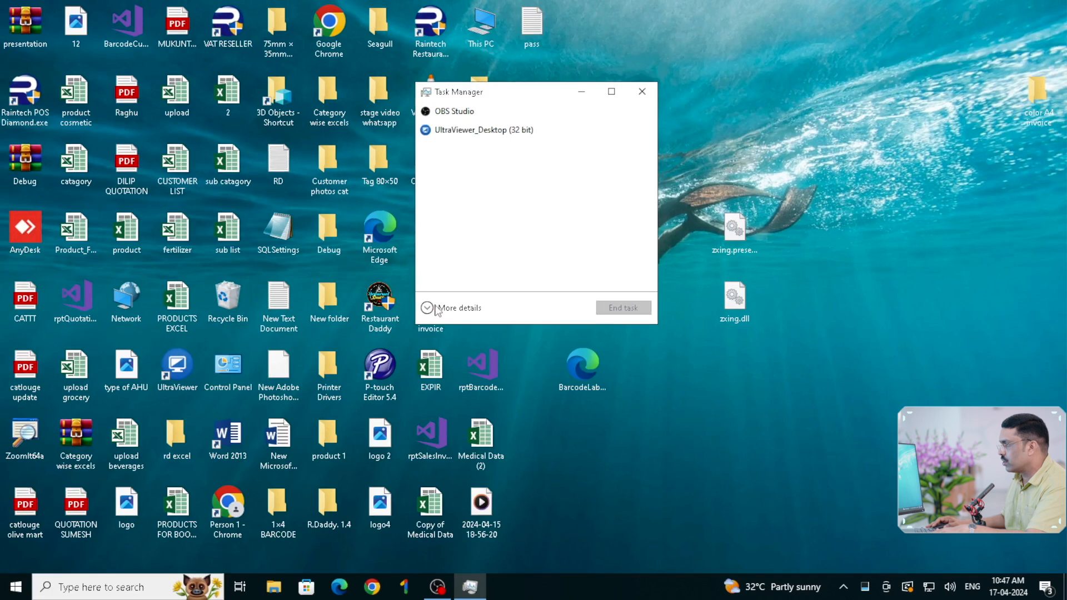
{"action": "left_click", "coordinate": [396, 384]}
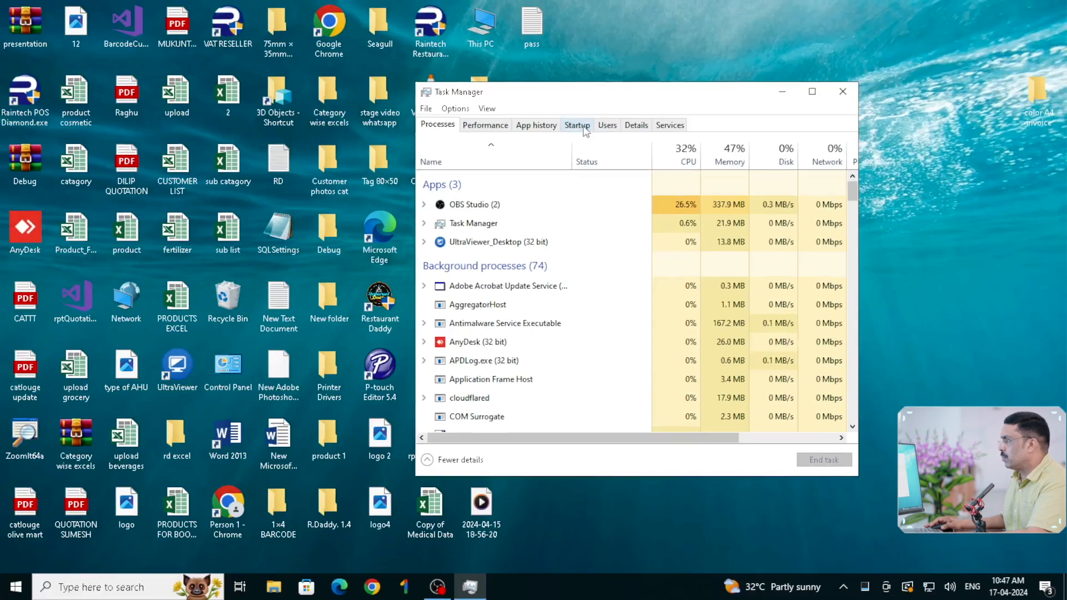
{"action": "left_click", "coordinate": [576, 153]}
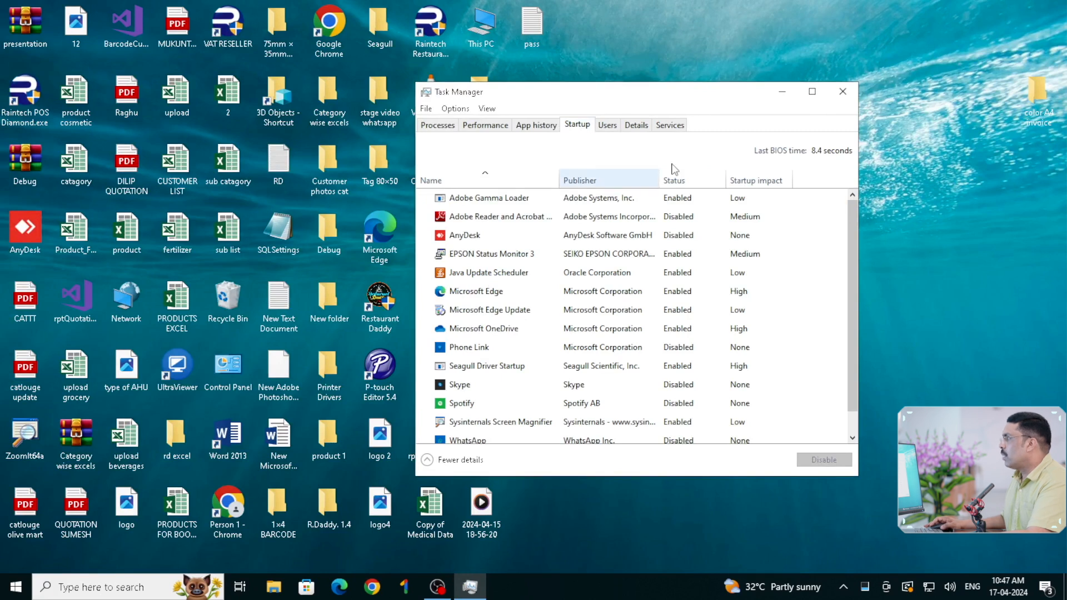
{"action": "left_click", "coordinate": [812, 91]}
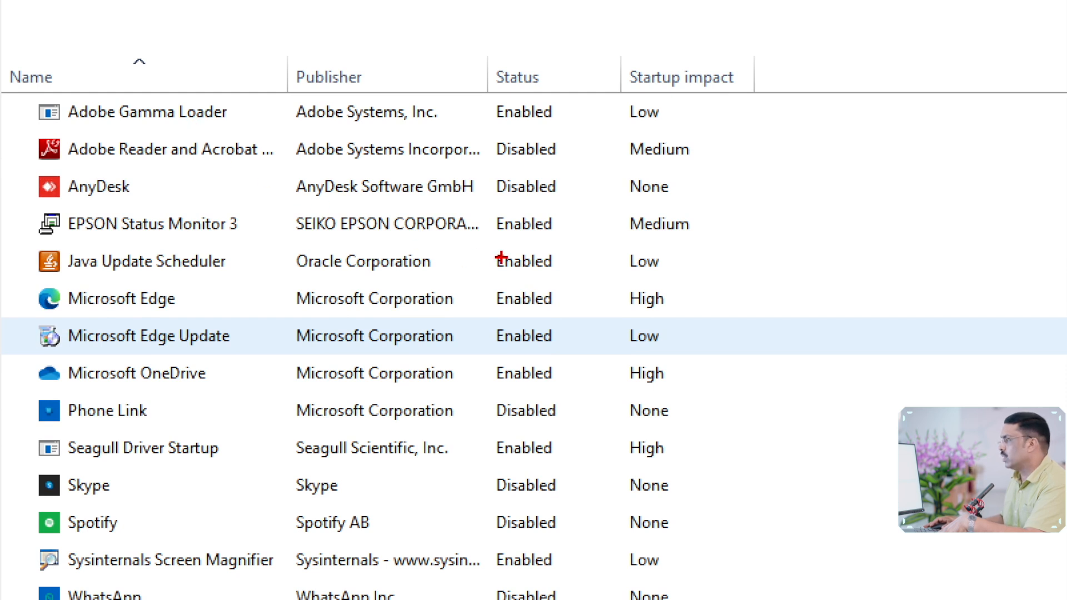
- Examine the status and startup impact of the startup programs, including Seagull Driver Startup, Skype and Spotify, and close Task Manager
{"action": "left_click_drag", "start_coordinate": [479, 246], "coordinate": [564, 278]}
{"action": "mouse_move", "coordinate": [487, 206]}
{"action": "left_mouse_down"}
{"action": "mouse_move", "coordinate": [536, 252]}
{"action": "mouse_move", "coordinate": [575, 245]}
{"action": "left_mouse_up"}
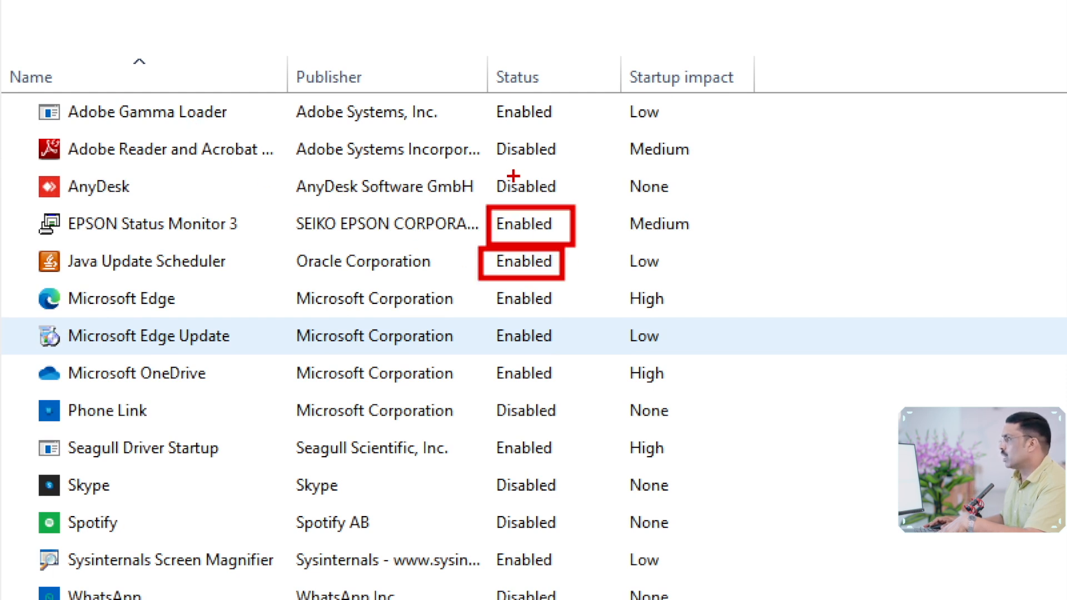
{"action": "left_click_drag", "start_coordinate": [485, 359], "coordinate": [562, 394]}
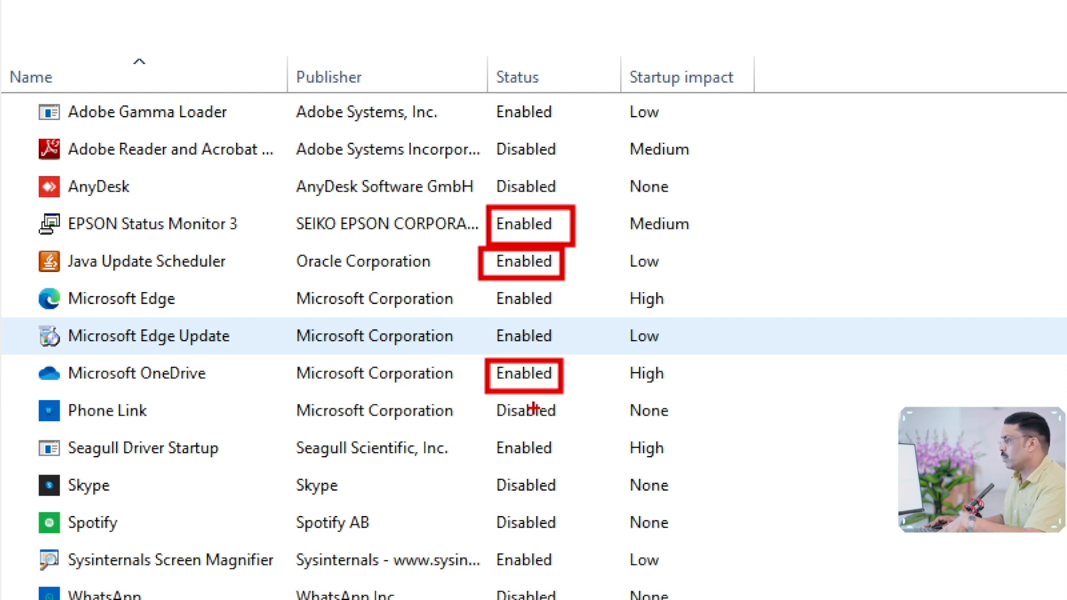
{"action": "left_click_drag", "start_coordinate": [483, 401], "coordinate": [563, 461]}
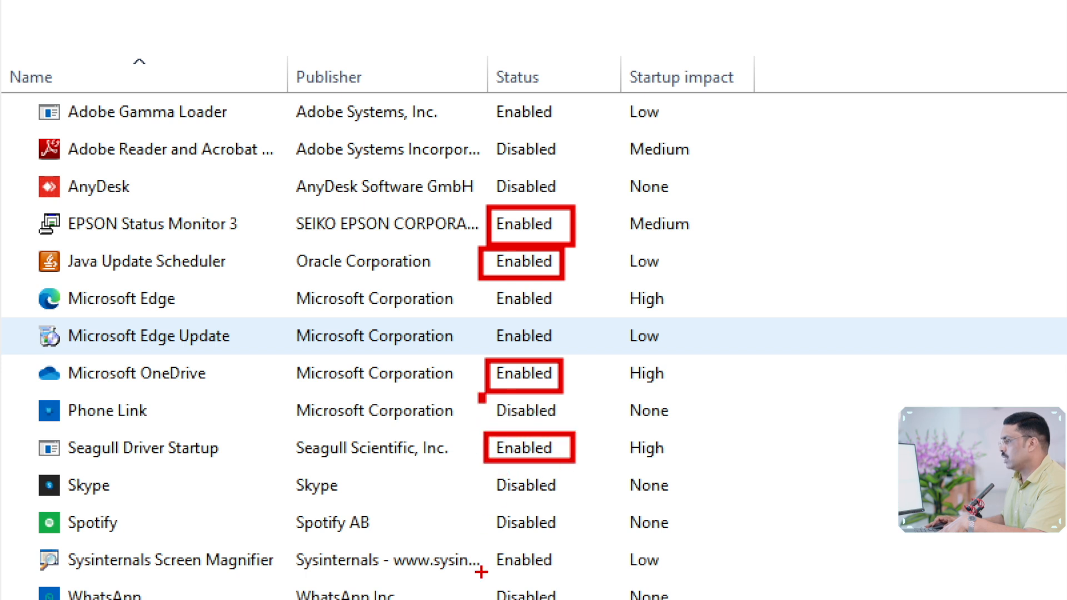
{"action": "left_click_drag", "start_coordinate": [485, 545], "coordinate": [566, 584]}
{"action": "key", "text": "Escape"}
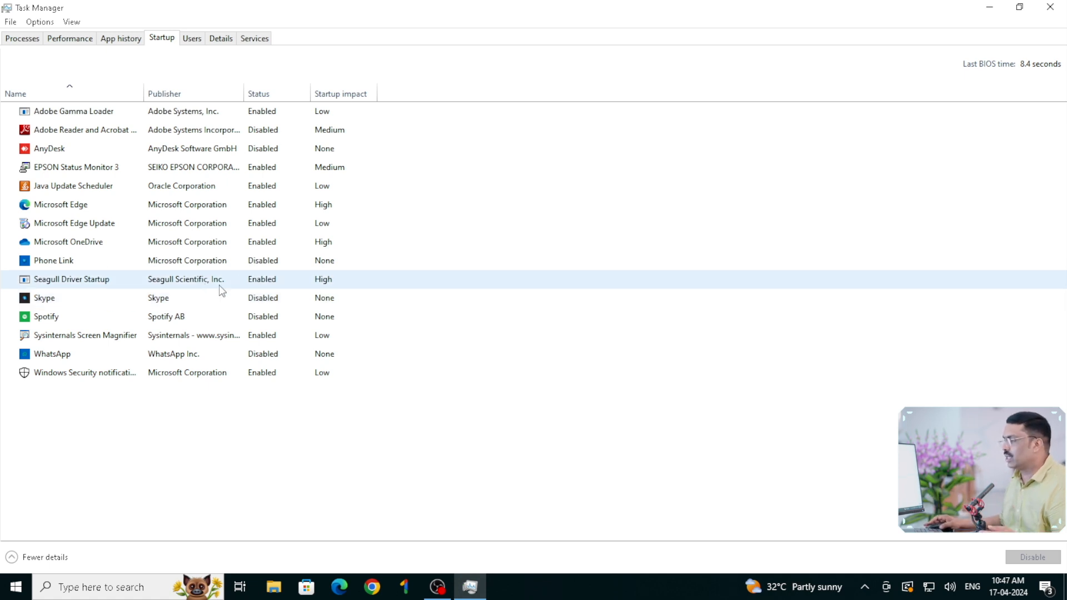
{"action": "left_click", "coordinate": [144, 300]}
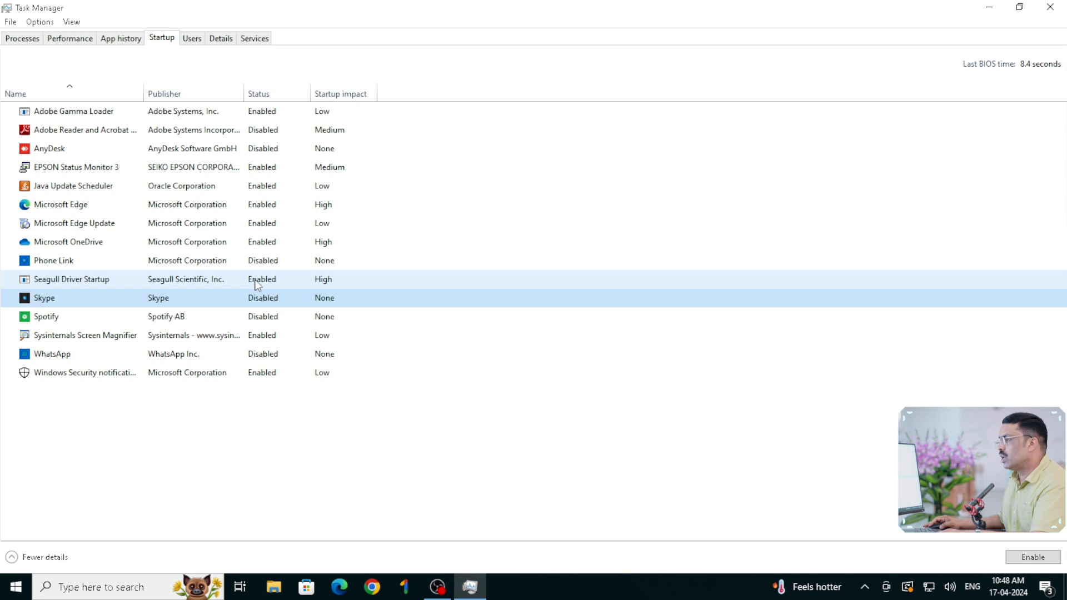
{"action": "left_click", "coordinate": [105, 282]}
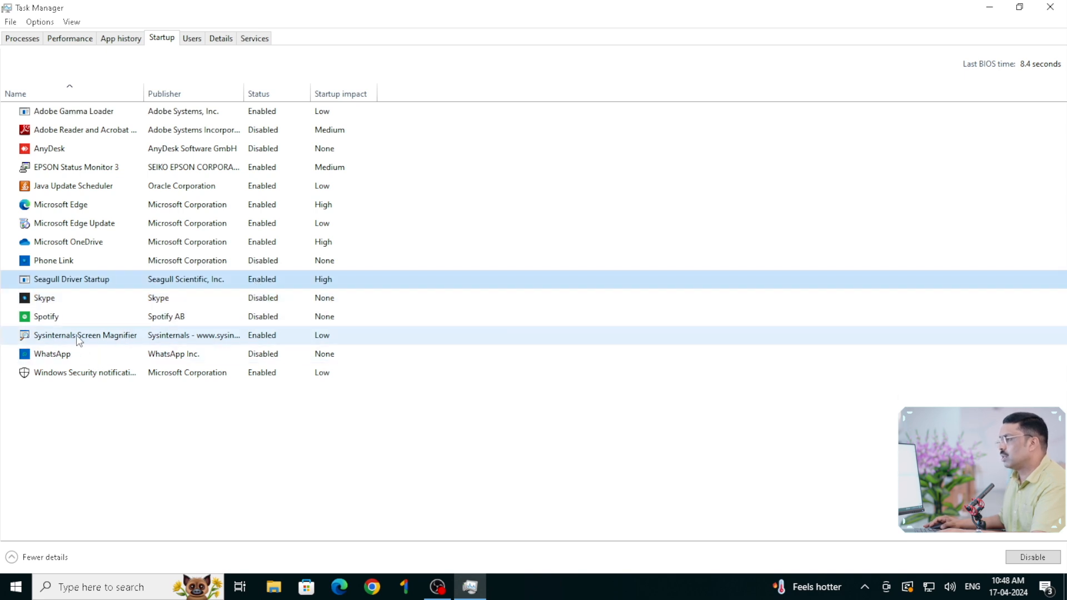
{"action": "left_click", "coordinate": [77, 322]}
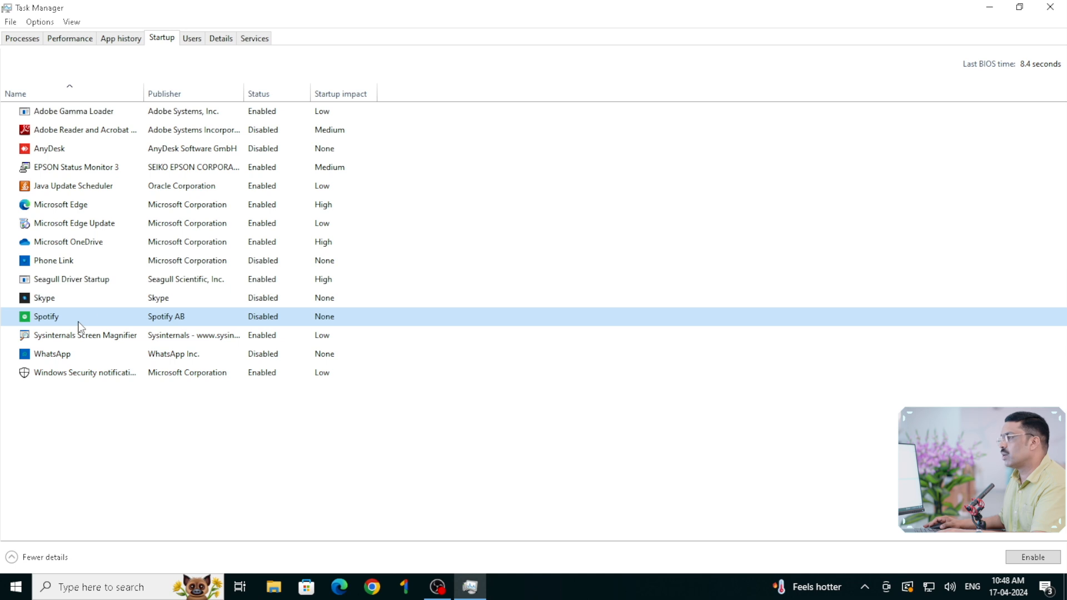
{"action": "left_click", "coordinate": [124, 217]}
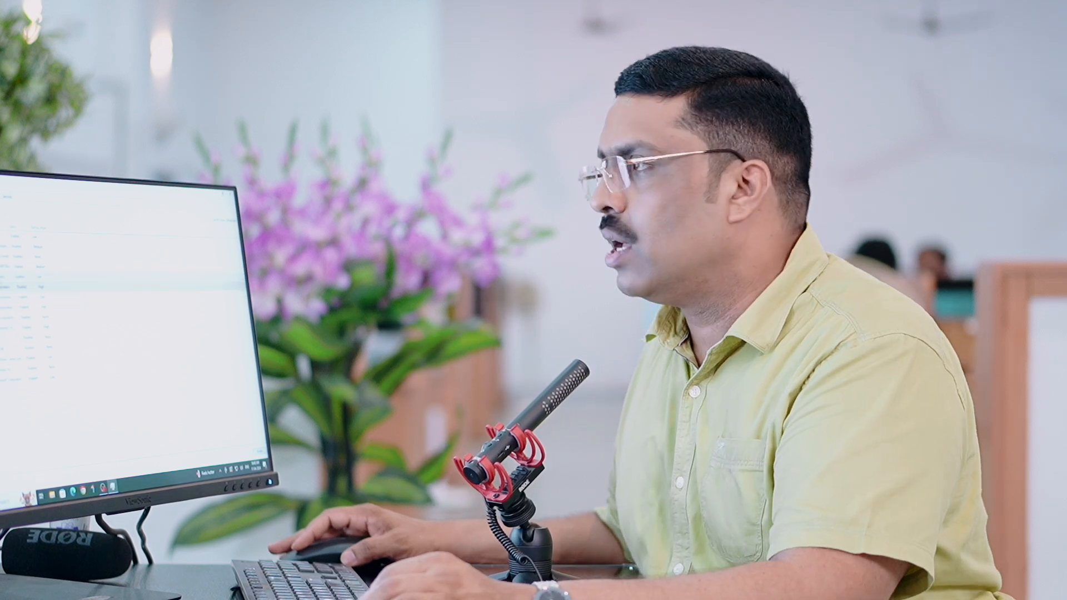
{"action": "key", "text": "alt+F4"}
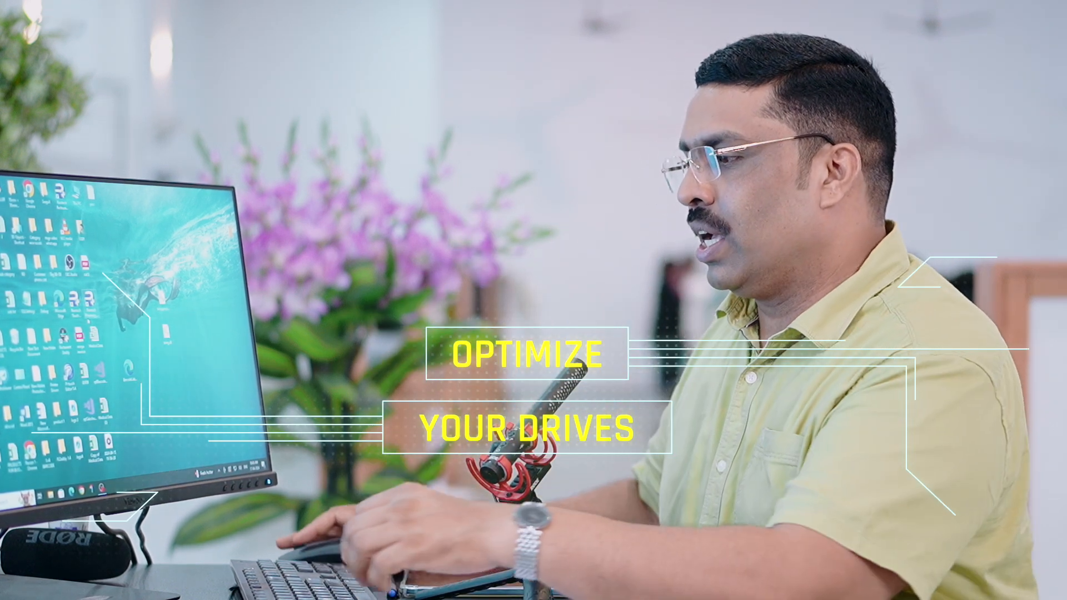
- Search Windows for "opti" and open Defragment and Optimize Drives
{"action": "left_click", "coordinate": [90, 588]}
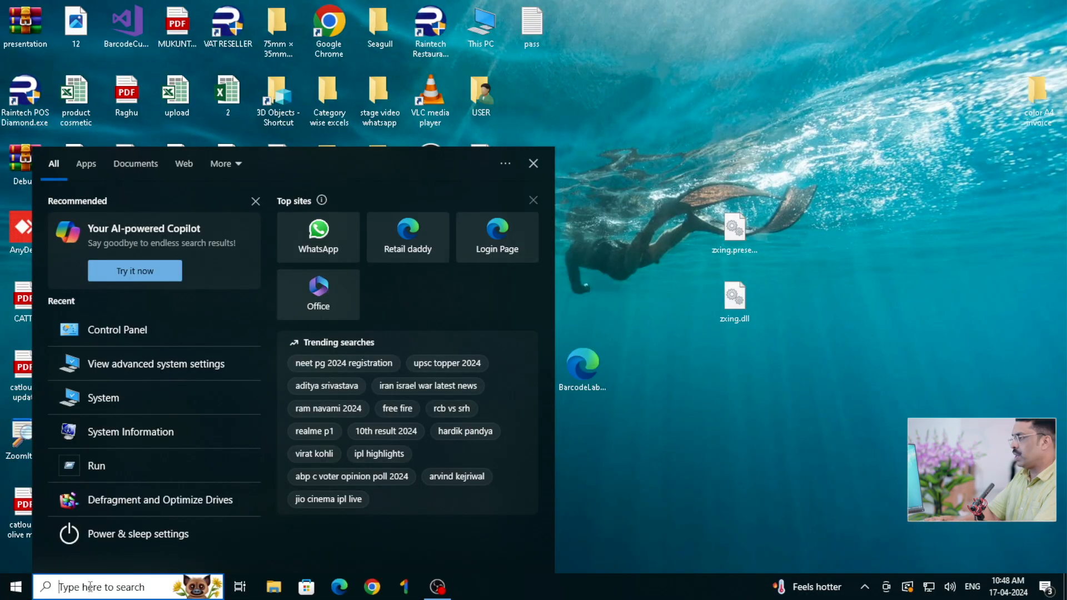
{"action": "type", "text": "opti"}
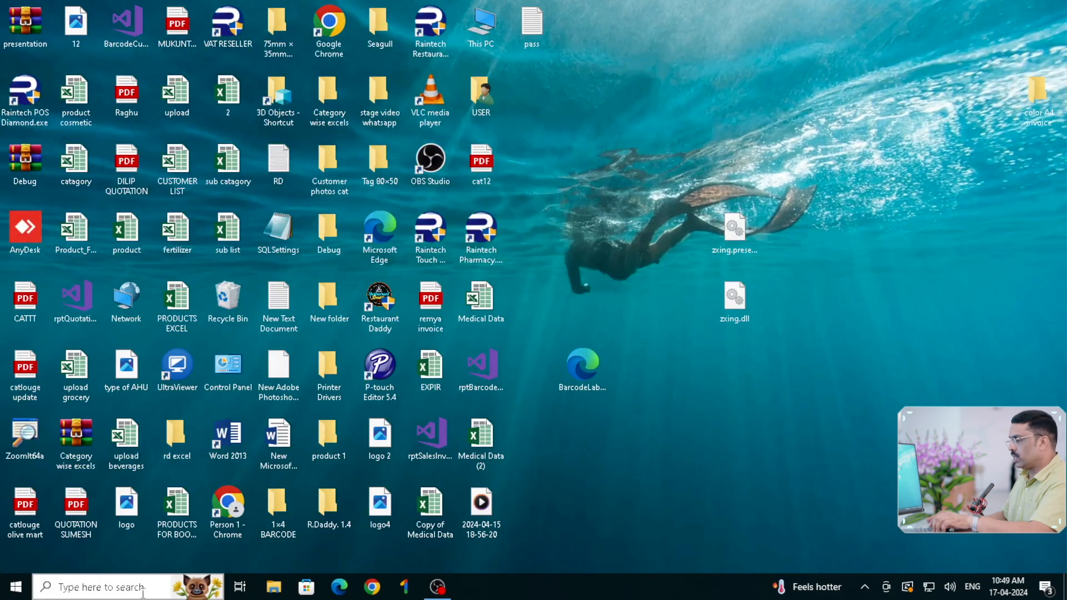
{"action": "left_click", "coordinate": [146, 588]}
{"action": "type", "text": "opti"}
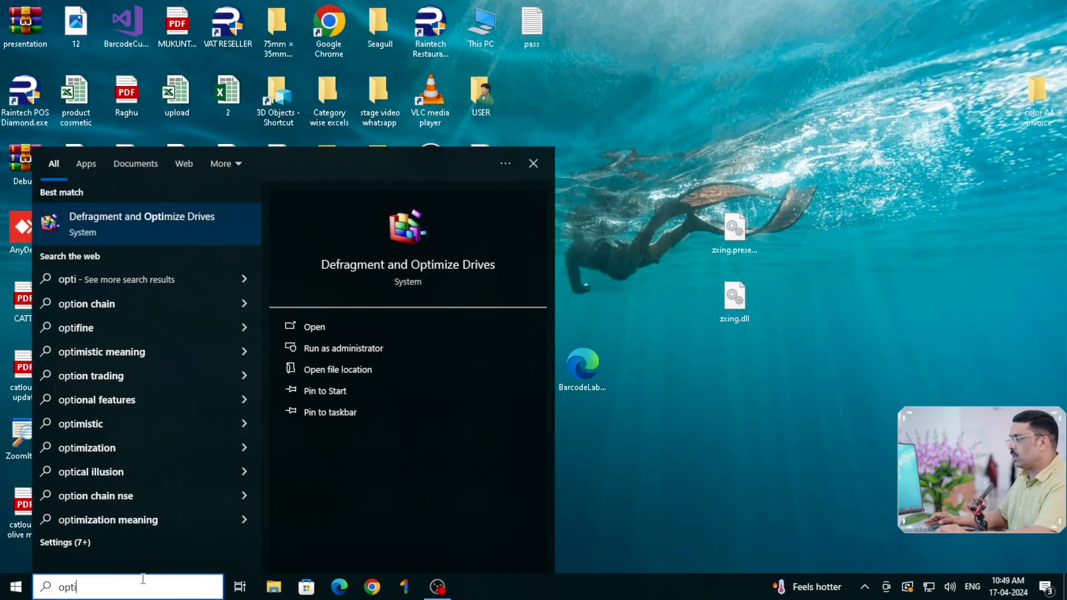
{"action": "left_click", "coordinate": [128, 228]}
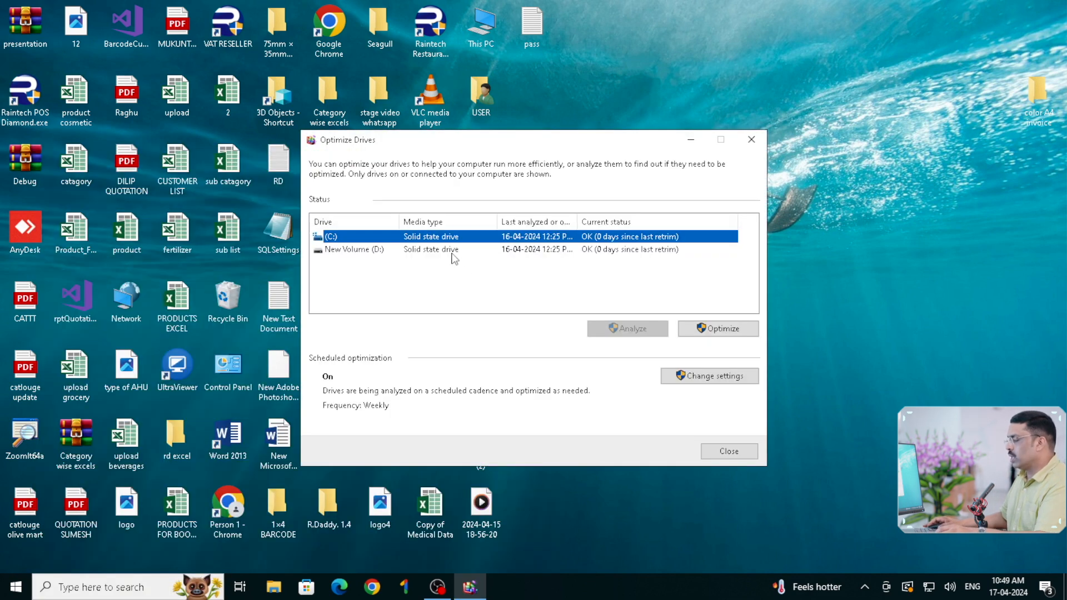
- Optimize drive C: and the New Volume (D:) drive
{"action": "left_click", "coordinate": [454, 252]}
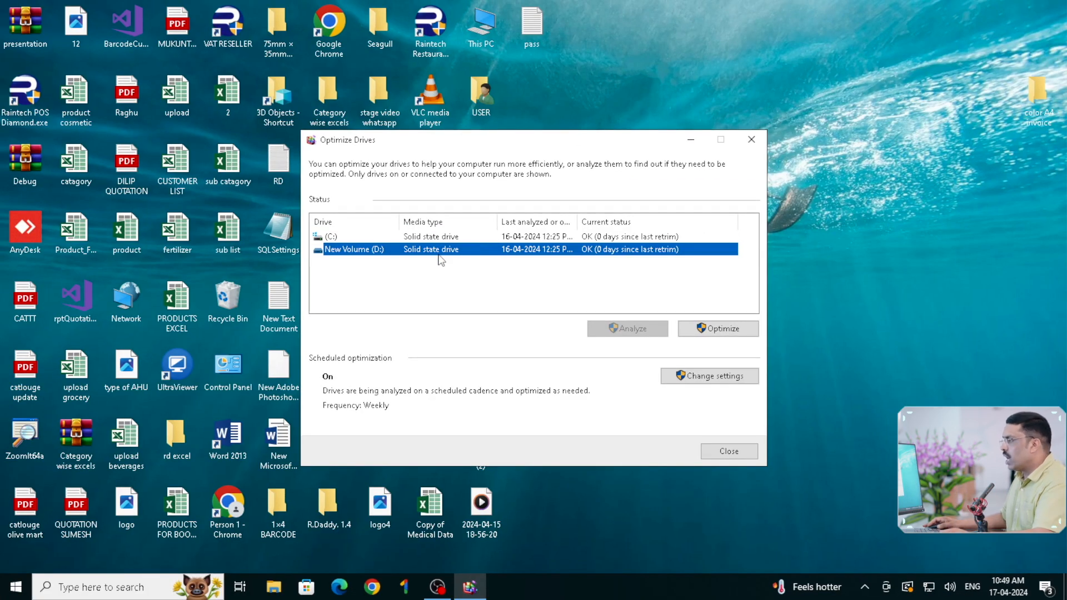
{"action": "left_click", "coordinate": [437, 239]}
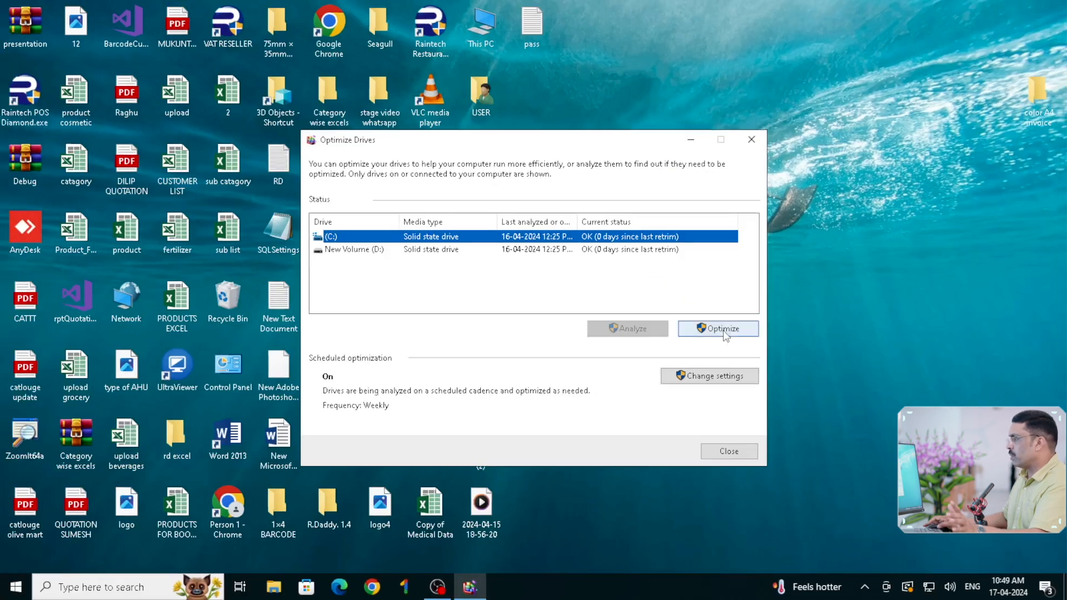
{"action": "left_click", "coordinate": [731, 331]}
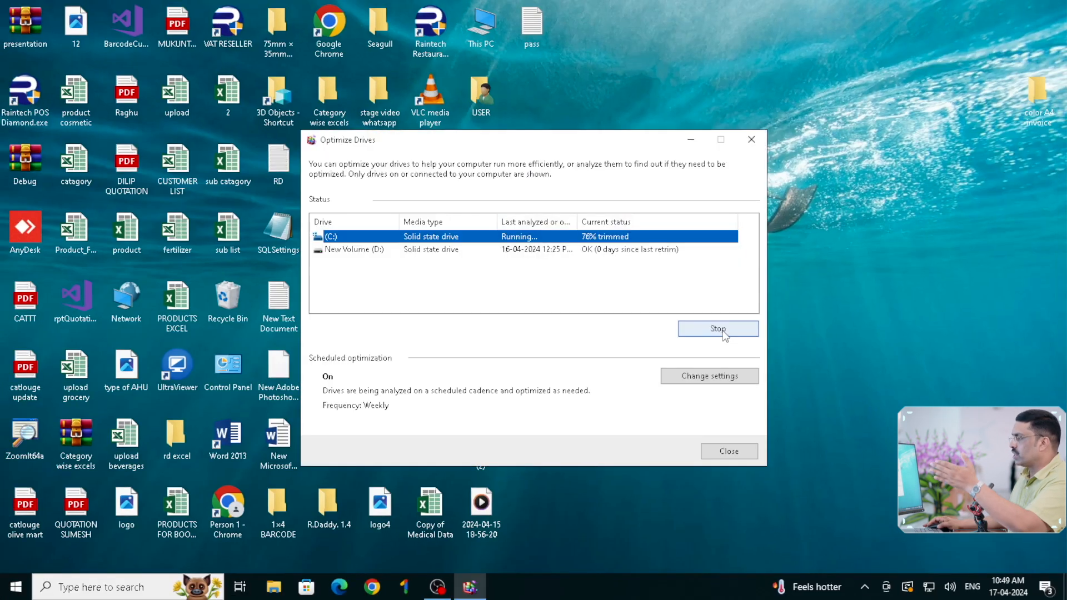
{"action": "left_click", "coordinate": [628, 251]}
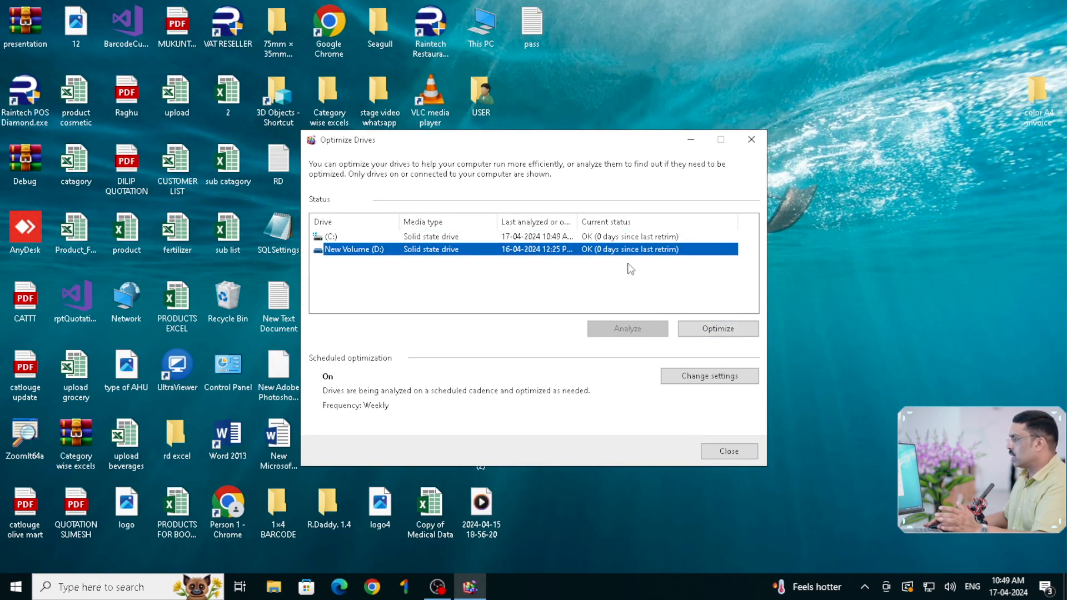
{"action": "left_click", "coordinate": [711, 328]}
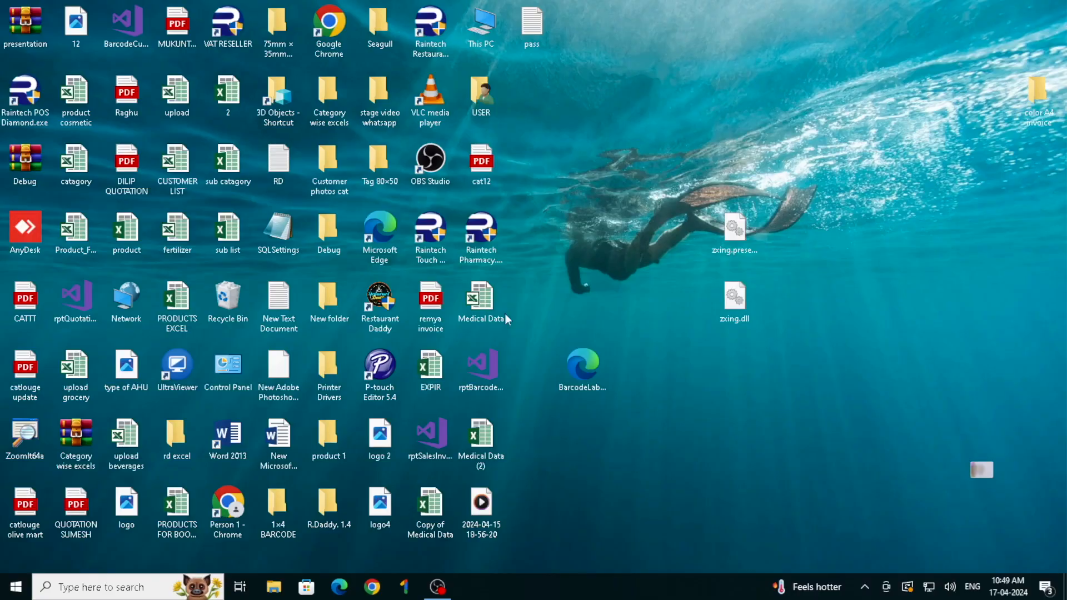
- Open the Run dialog through Windows search and run %temp% to open the user's temporary files folder
{"action": "left_click", "coordinate": [49, 587]}
{"action": "type", "text": "run"}
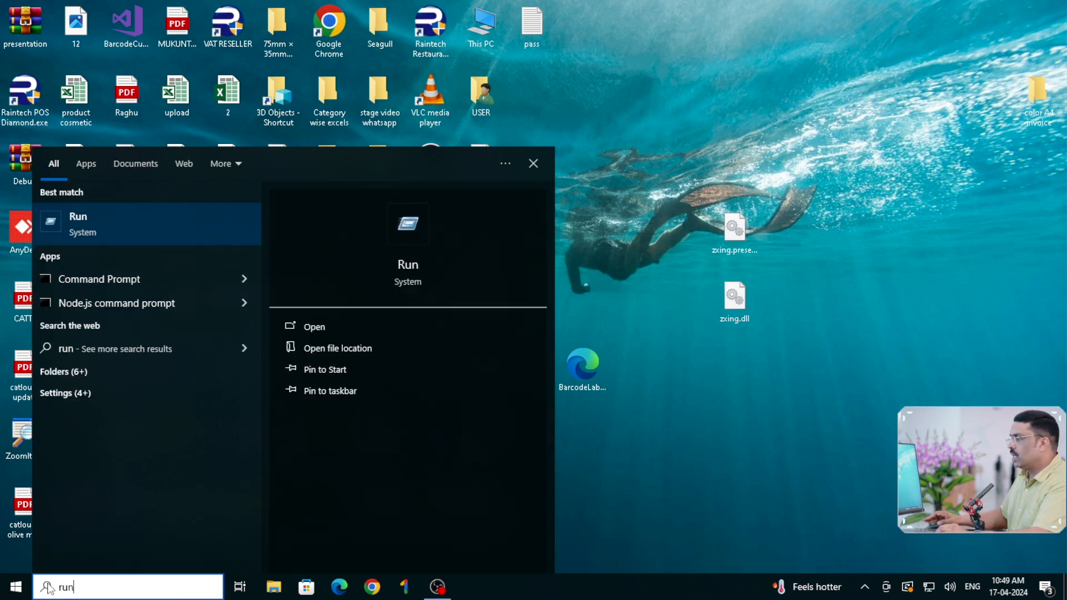
{"action": "left_click", "coordinate": [122, 234]}
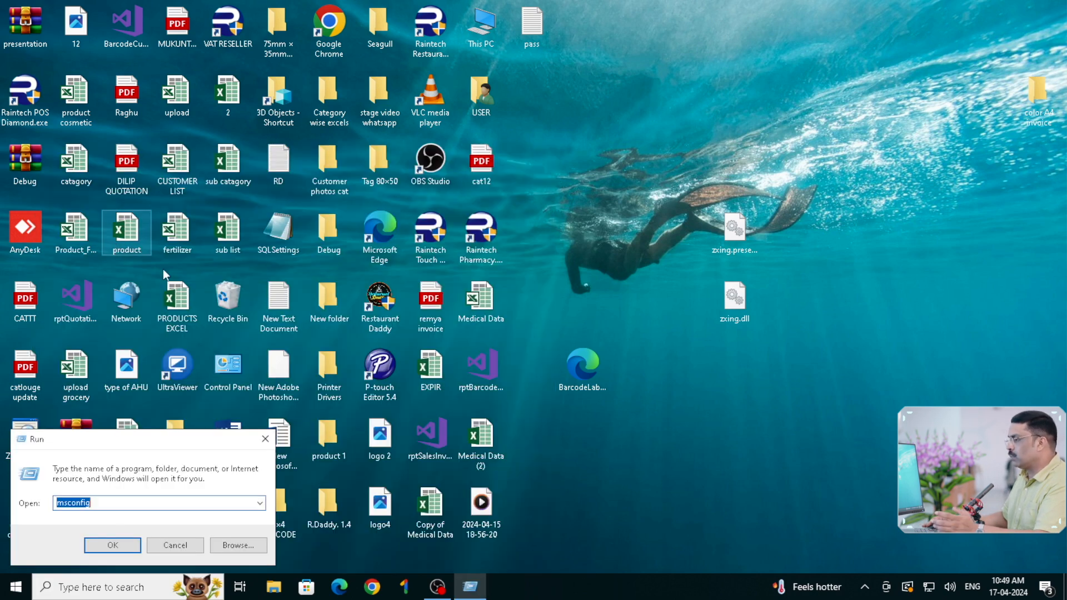
{"action": "key", "text": "BackSpace"}
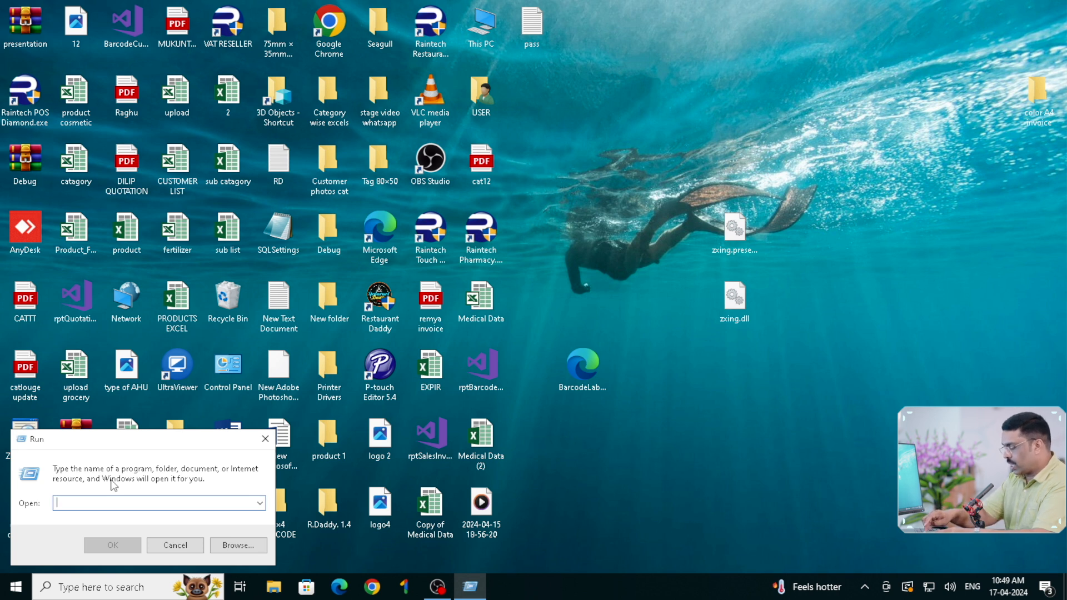
{"action": "type", "text": "%"}
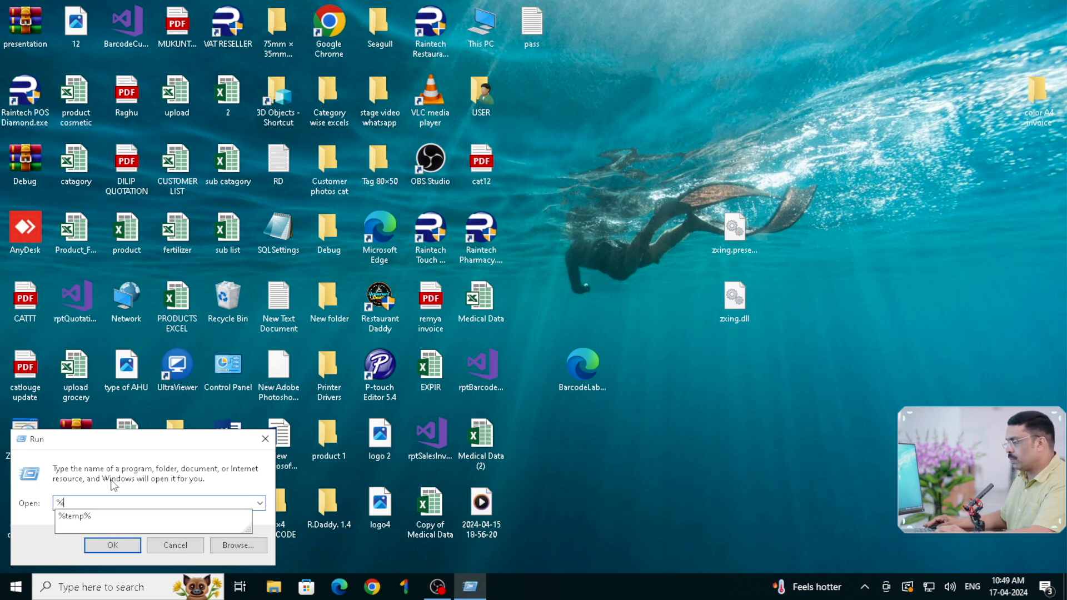
{"action": "left_click", "coordinate": [90, 517]}
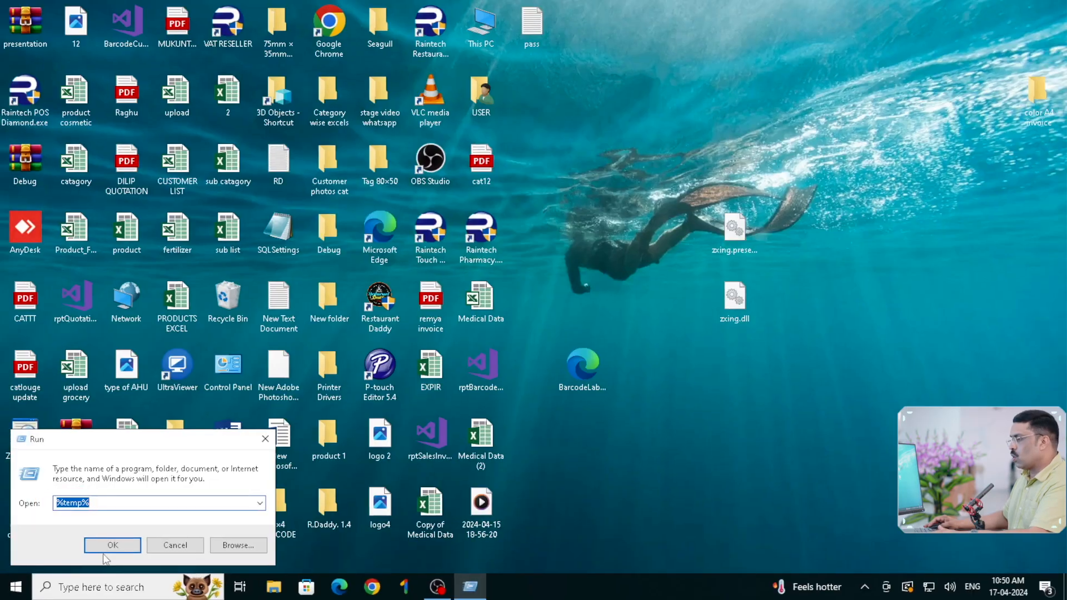
{"action": "left_click", "coordinate": [106, 548]}
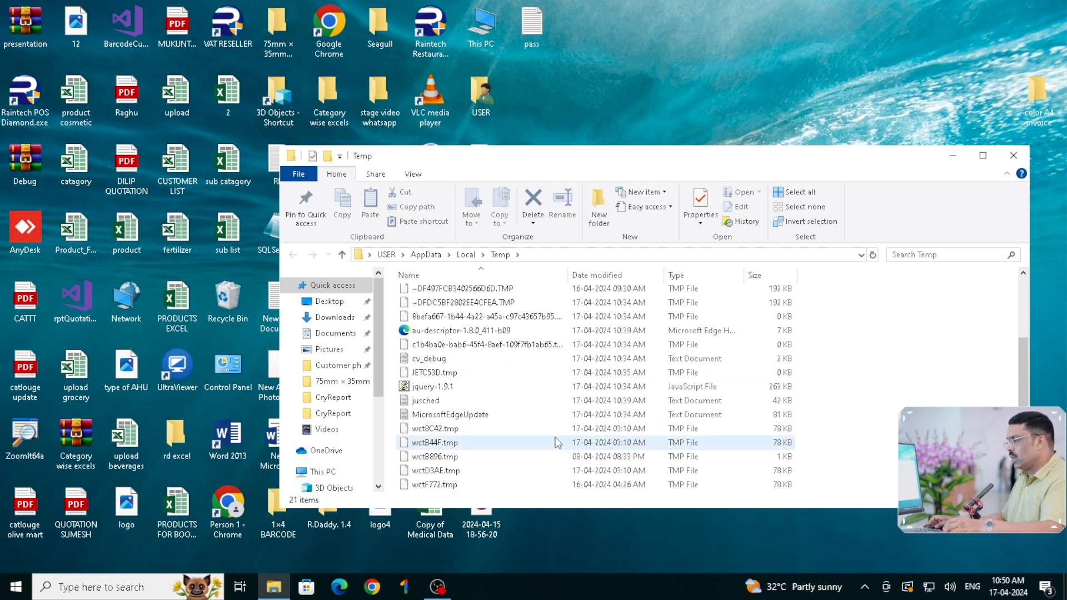
- Delete all items in the user's Temp folder, retrying once and cancelling for files in use, and close the folder
{"action": "left_click", "coordinate": [557, 443]}
{"action": "key", "text": "ctrl+a"}
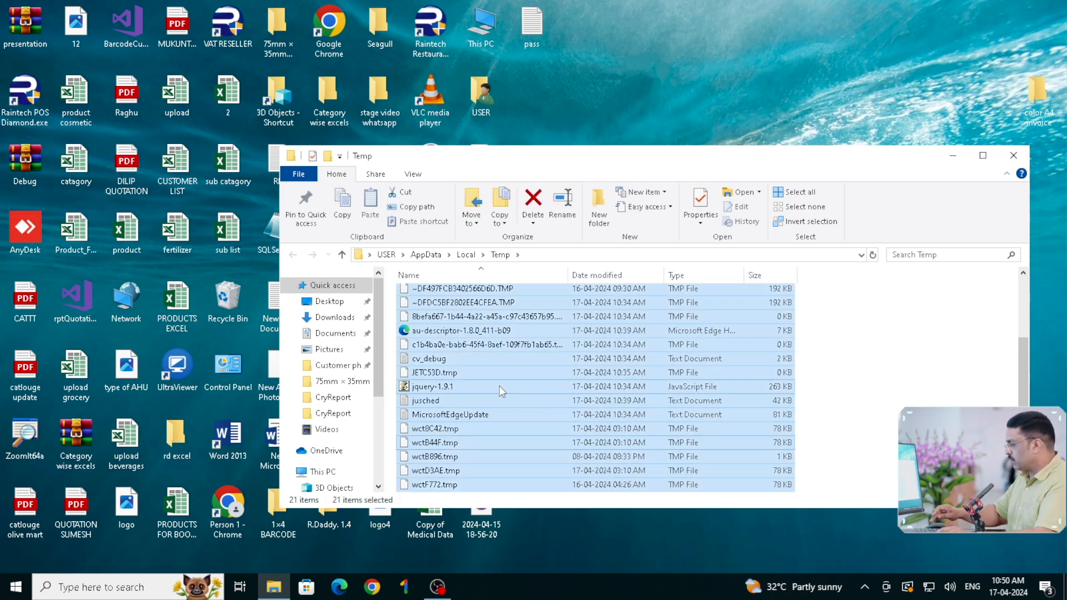
{"action": "key", "text": "Delete"}
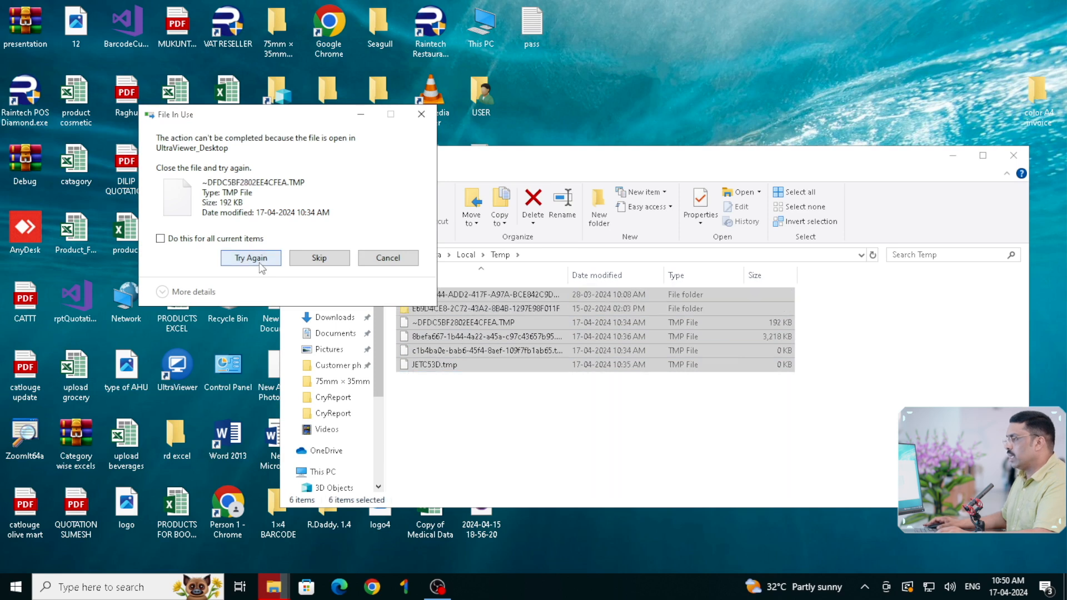
{"action": "left_click", "coordinate": [261, 266]}
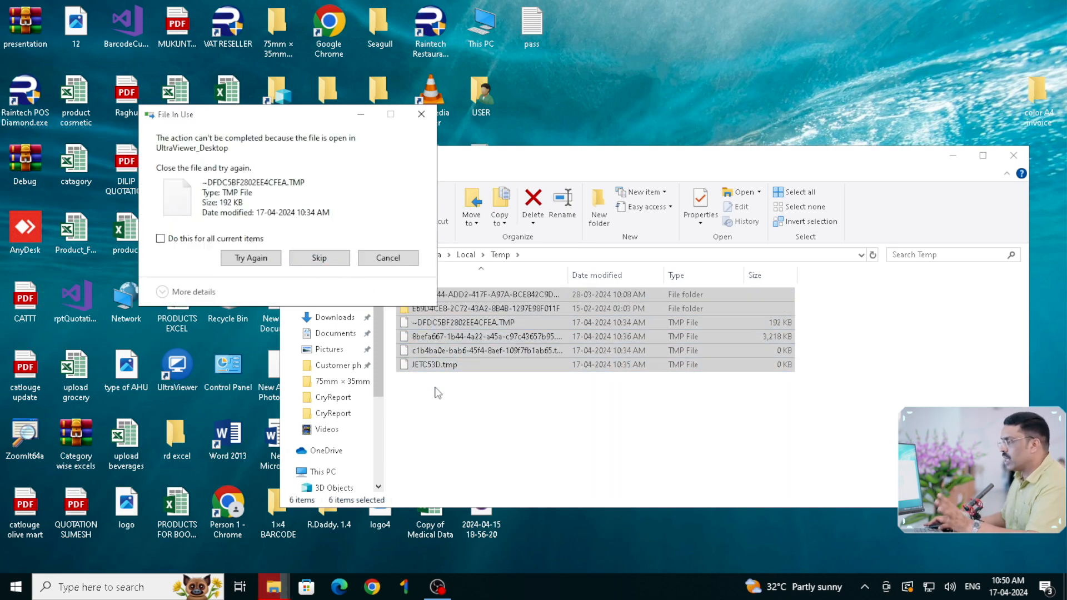
{"action": "left_click", "coordinate": [422, 115]}
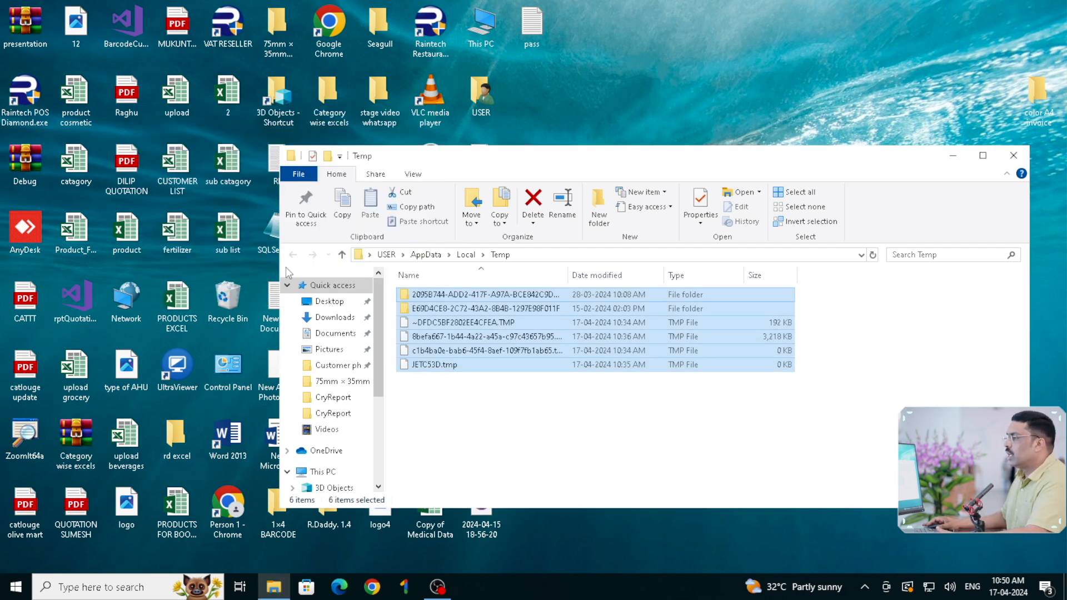
{"action": "left_click", "coordinate": [1009, 157]}
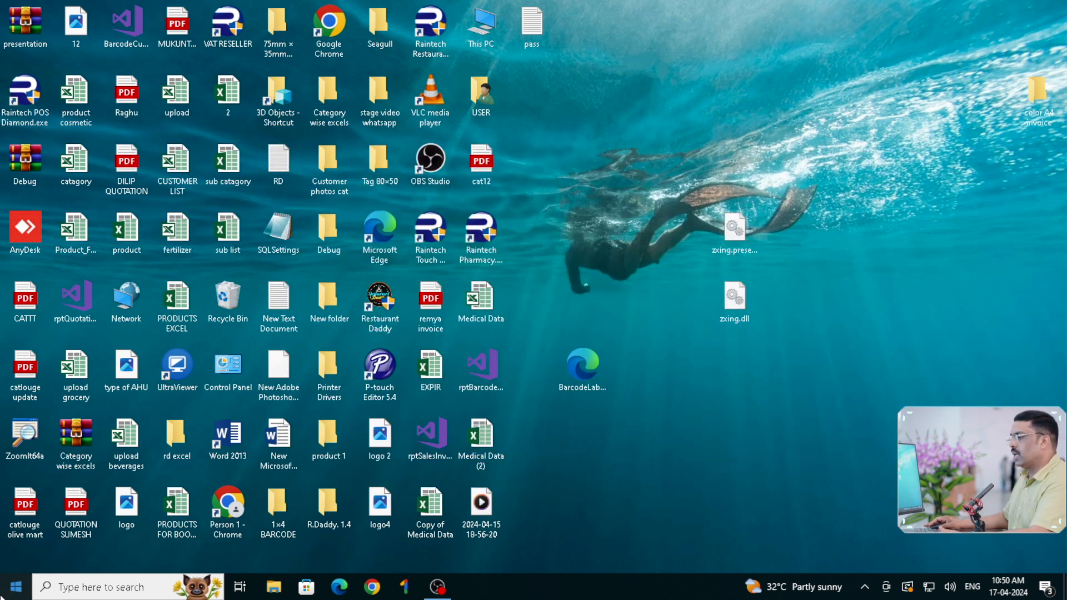
- Open the Run dialog through Windows search and run temp to open the Windows Temp folder
{"action": "left_click", "coordinate": [61, 588]}
{"action": "type", "text": "r"}
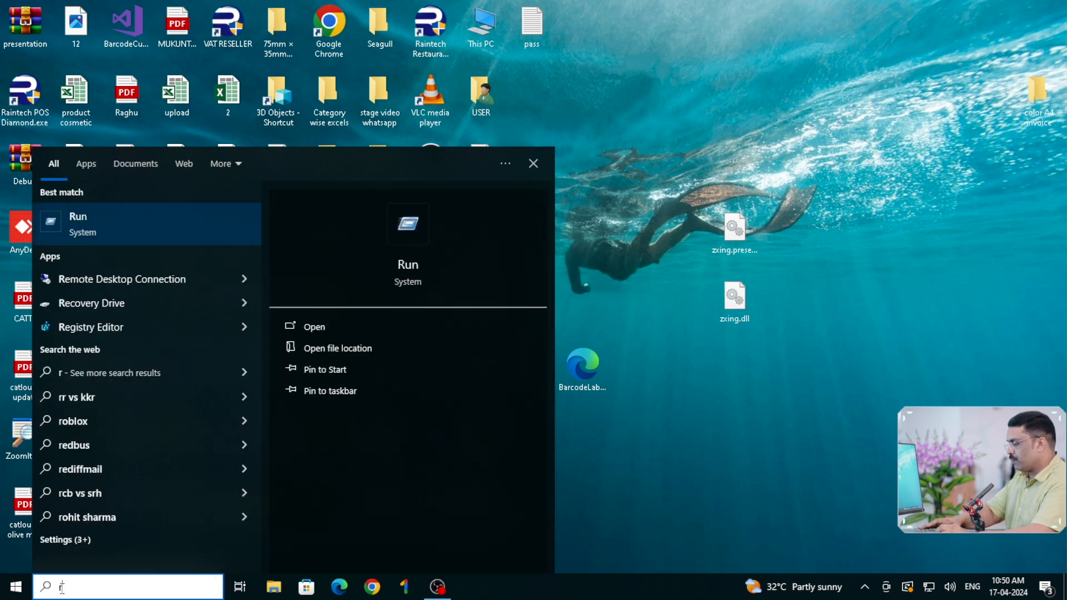
{"action": "type", "text": "un"}
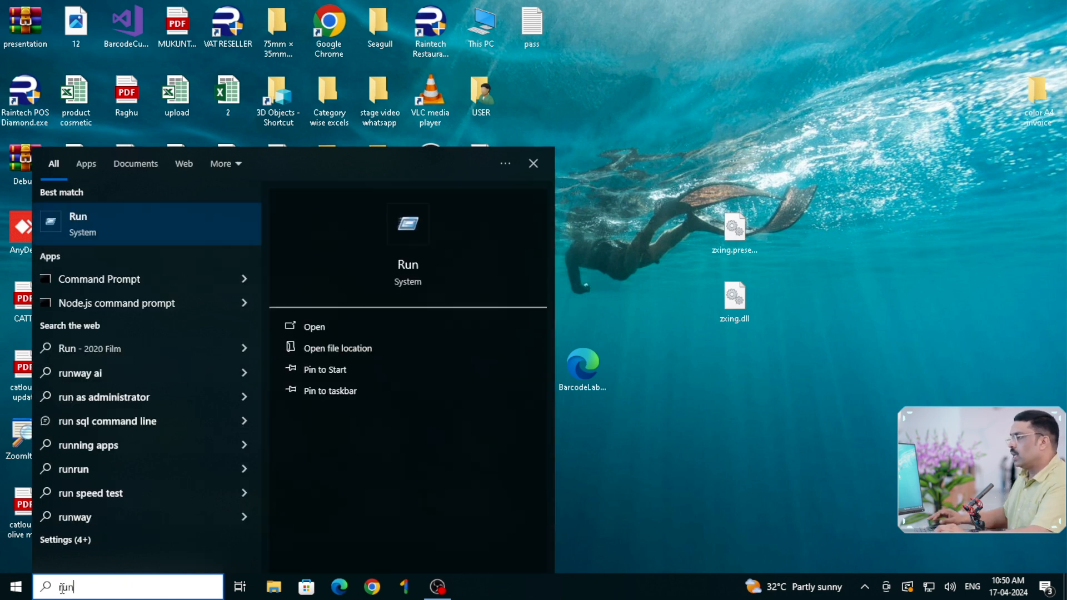
{"action": "left_click", "coordinate": [108, 220]}
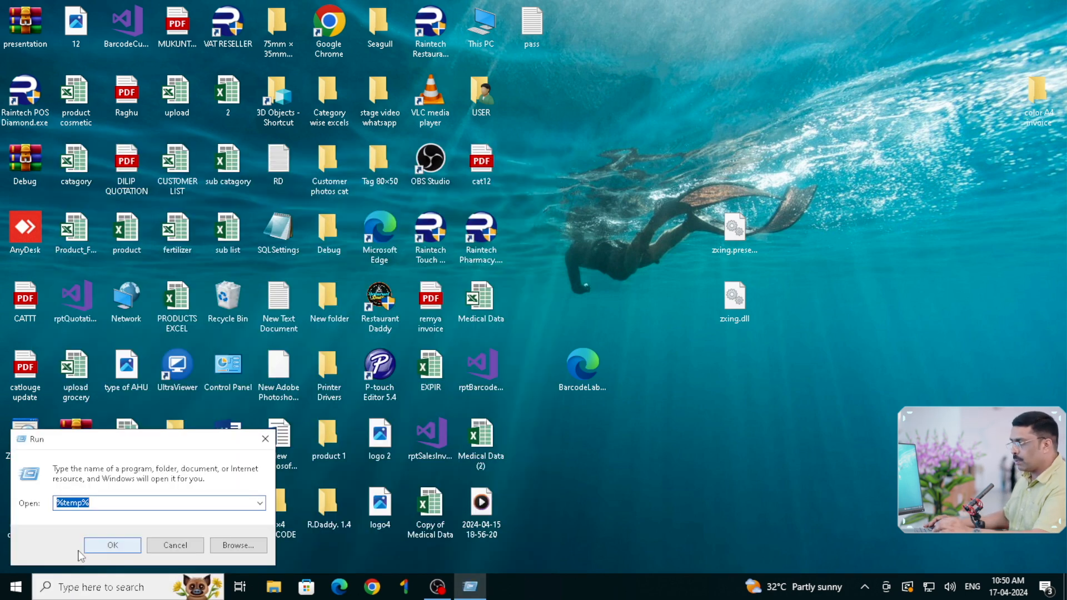
{"action": "left_click", "coordinate": [260, 503]}
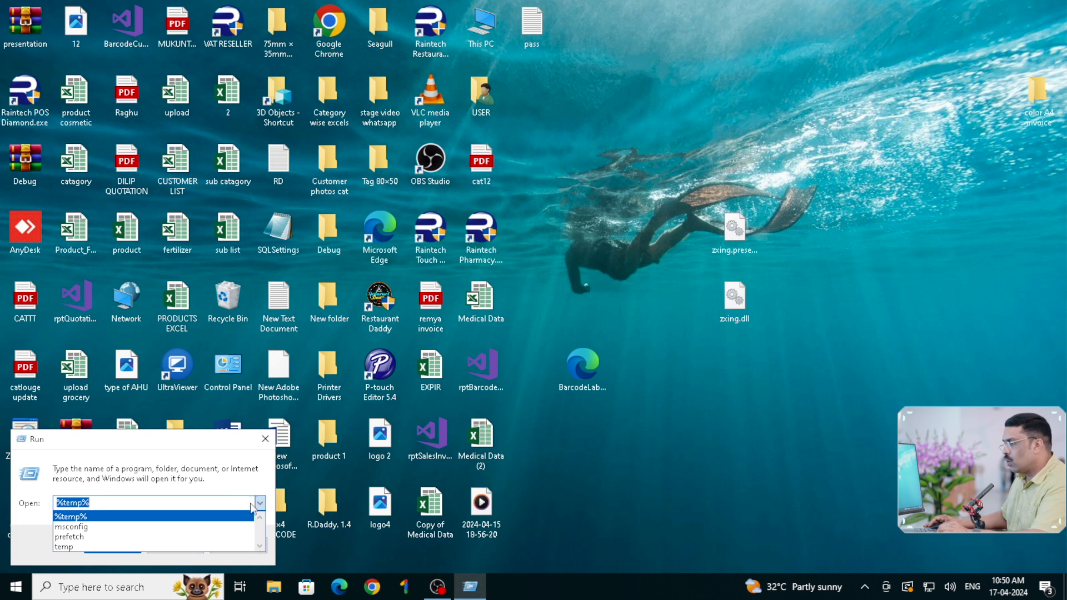
{"action": "left_click", "coordinate": [176, 547]}
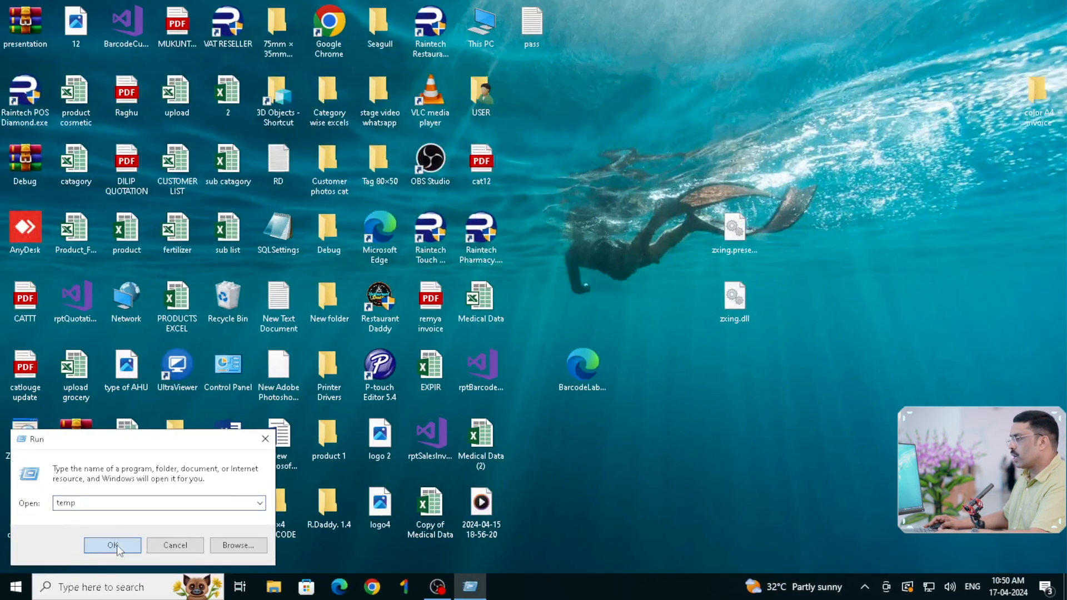
{"action": "left_click", "coordinate": [103, 547]}
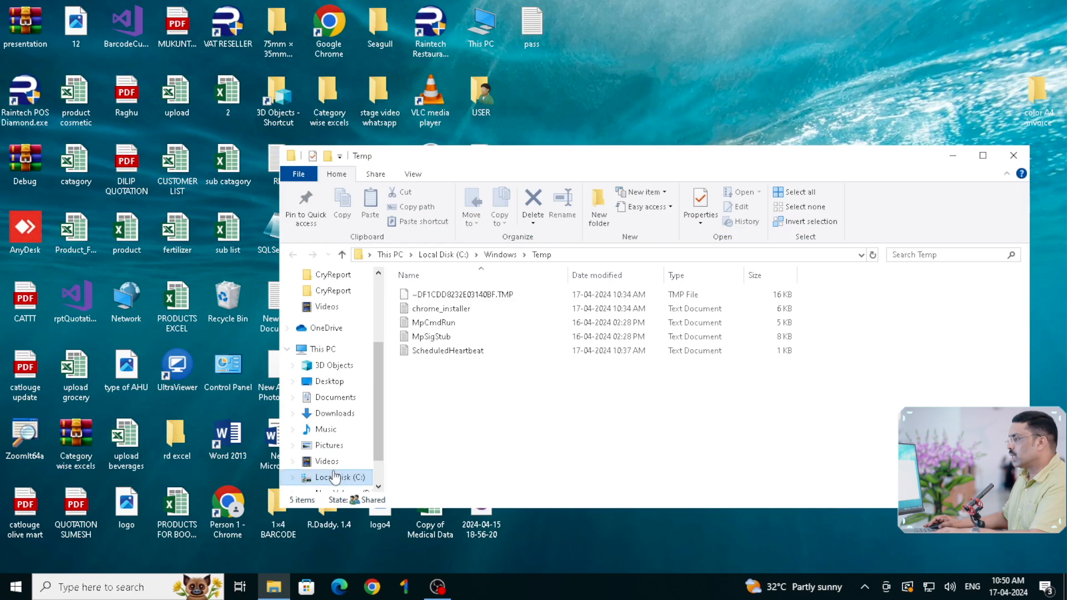
- Delete all files in the Windows Temp folder and close the folder window
{"action": "left_click_drag", "start_coordinate": [444, 420], "coordinate": [402, 300]}
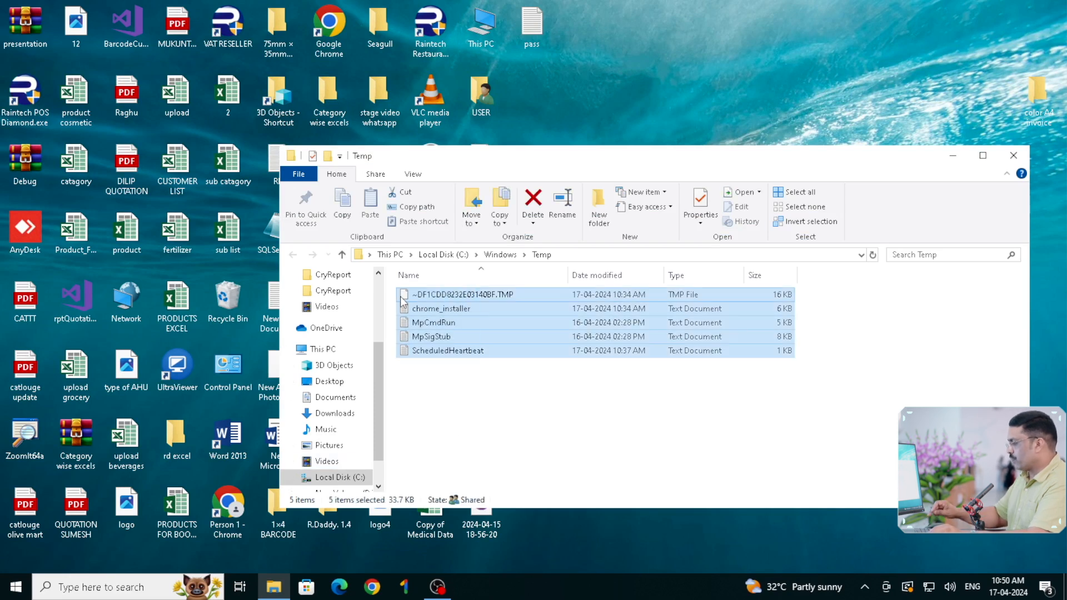
{"action": "key", "text": "Delete"}
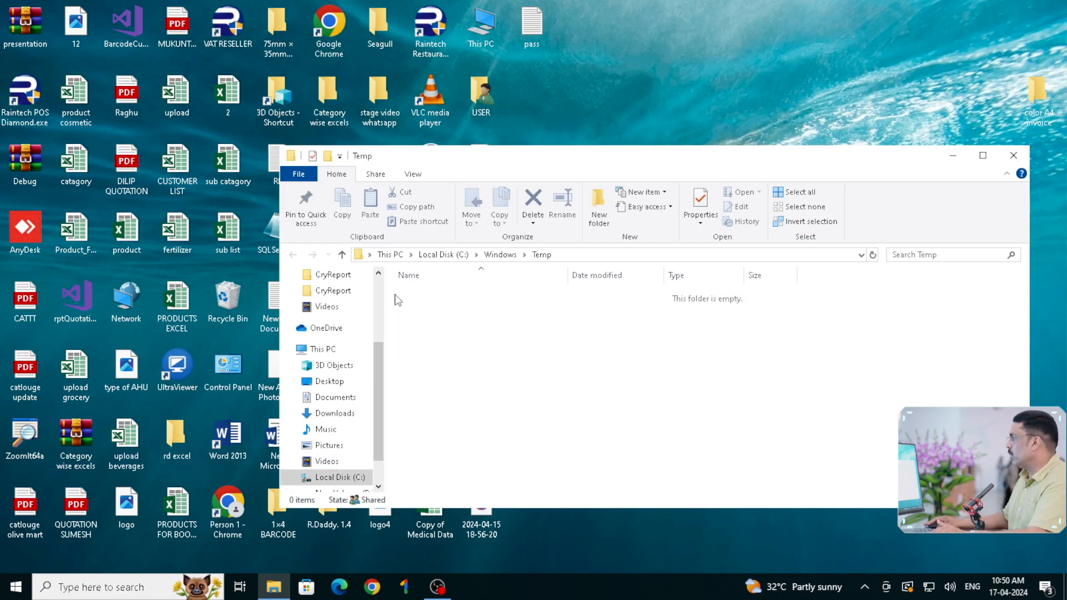
{"action": "left_click", "coordinate": [1014, 155]}
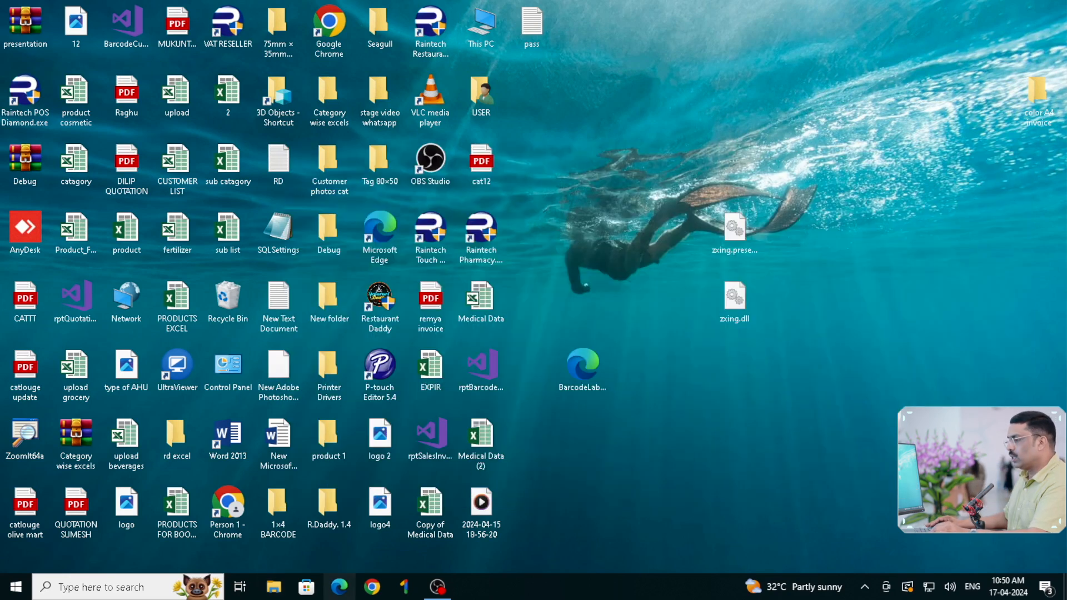
{"action": "left_click", "coordinate": [85, 590]}
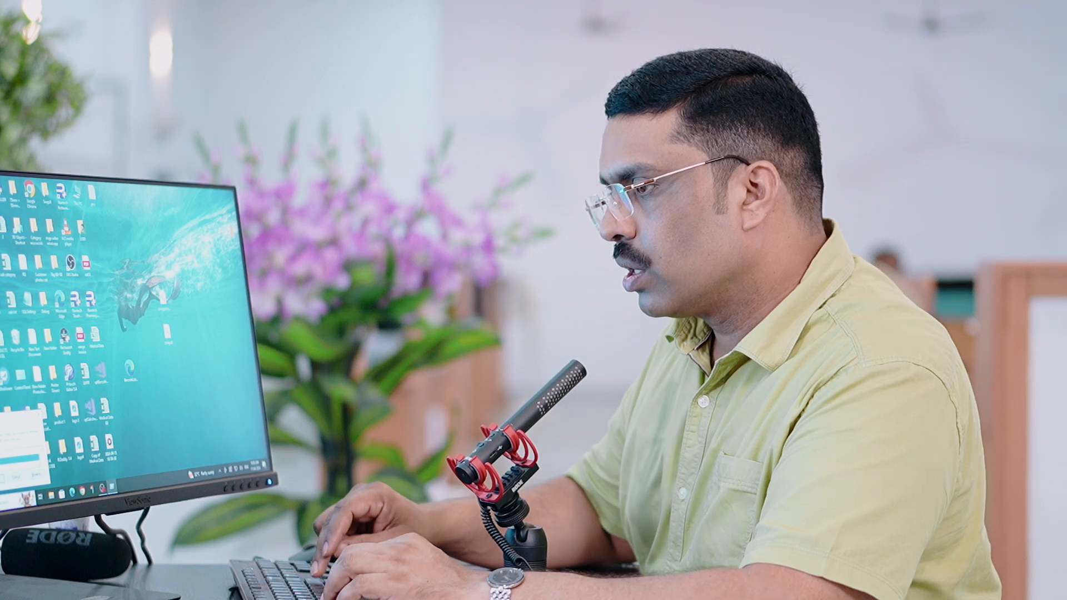
{"action": "key", "text": "Return"}
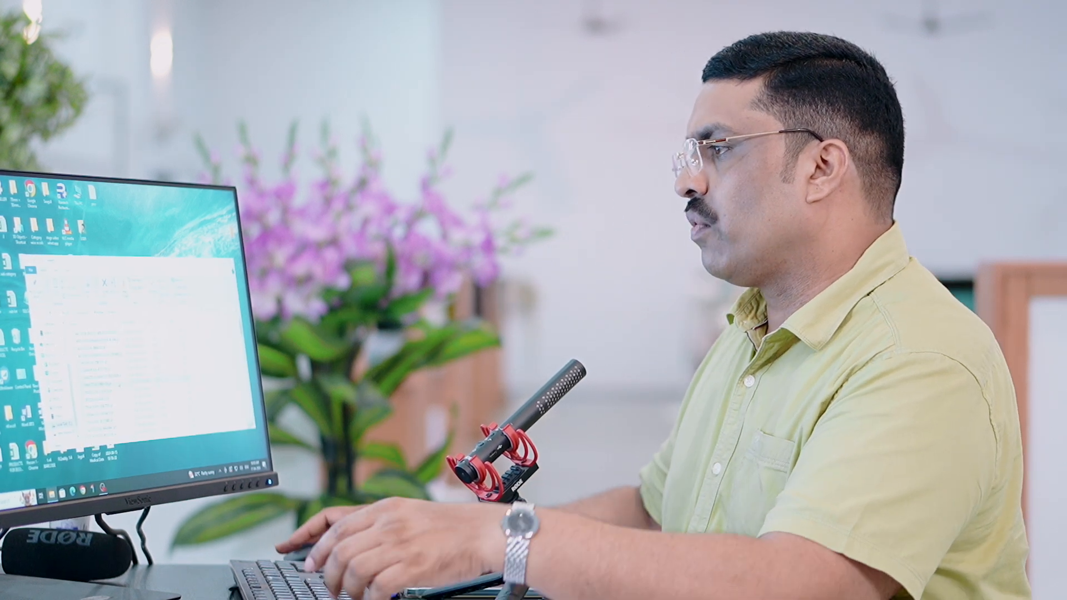
{"action": "key", "text": "ctrl+1"}
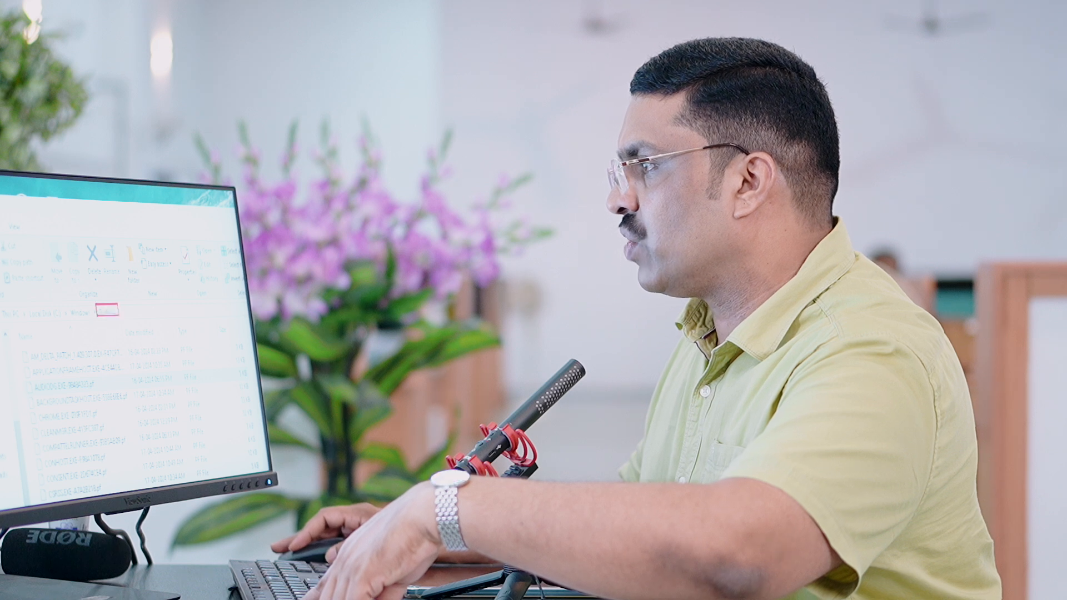
{"action": "key", "text": "Escape"}
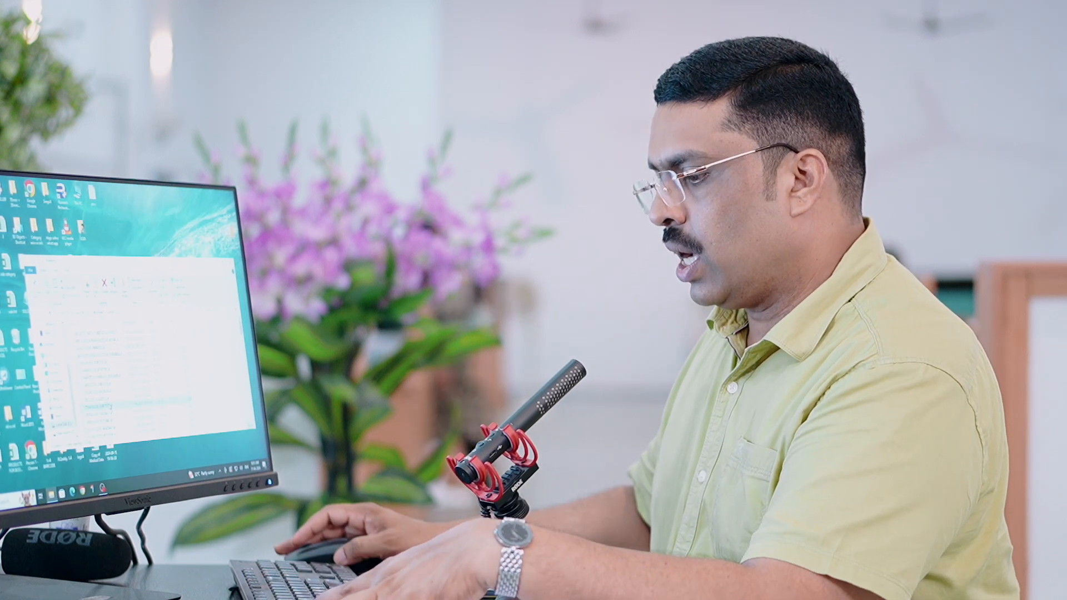
{"action": "key", "text": "ctrl+a"}
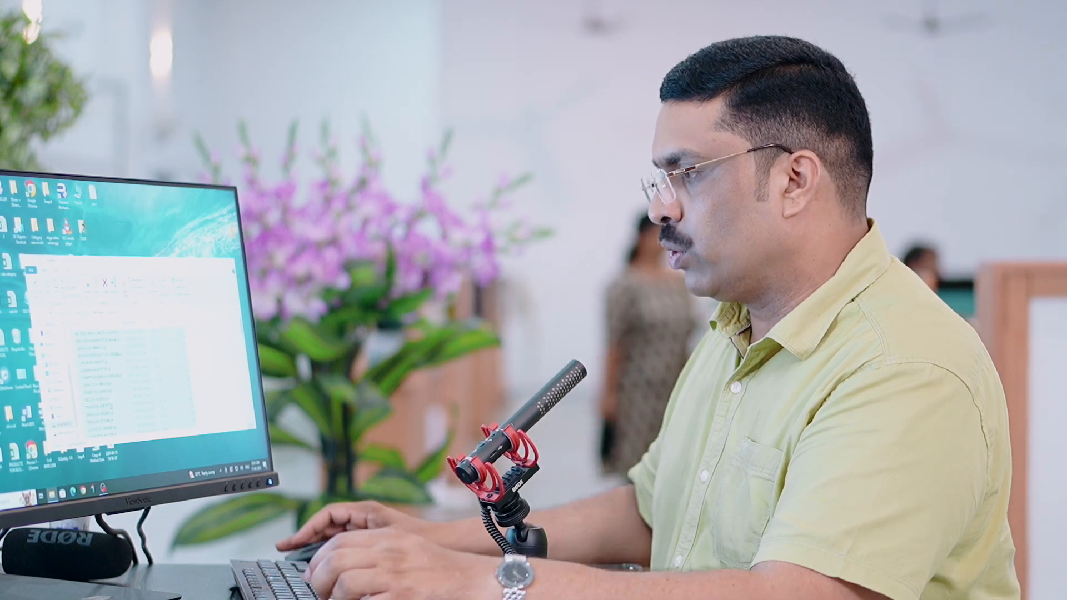
{"action": "key", "text": "Delete"}
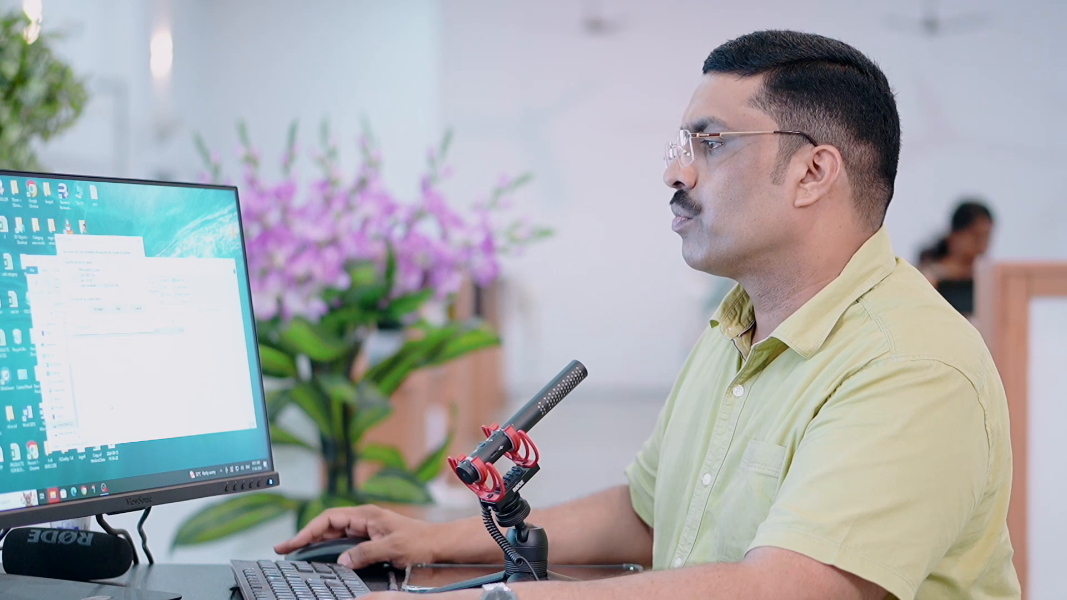
{"action": "left_click", "coordinate": [118, 310]}
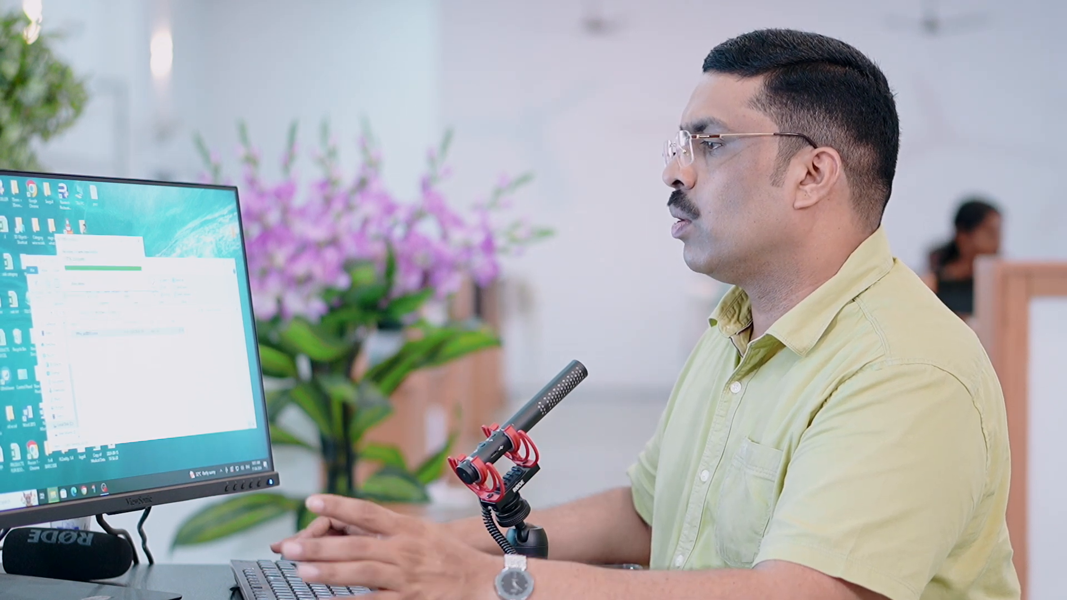
{"action": "left_click", "coordinate": [232, 264]}
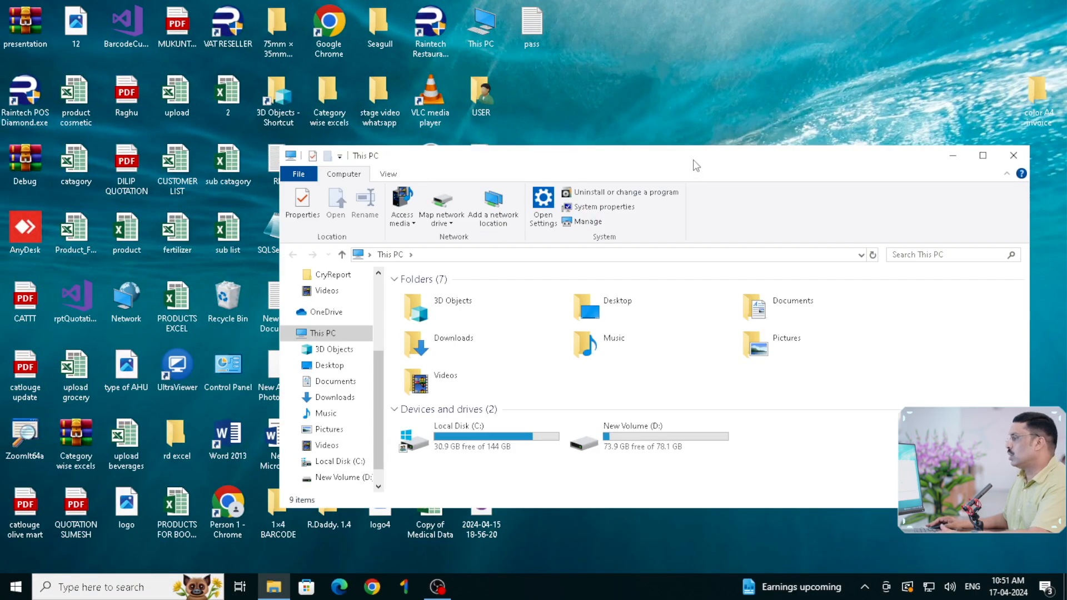
- Open the properties of Local Disk (C:) from This PC and reposition the windows so the Disk Cleanup option is in clear view
{"action": "left_click_drag", "start_coordinate": [692, 159], "coordinate": [651, 76]}
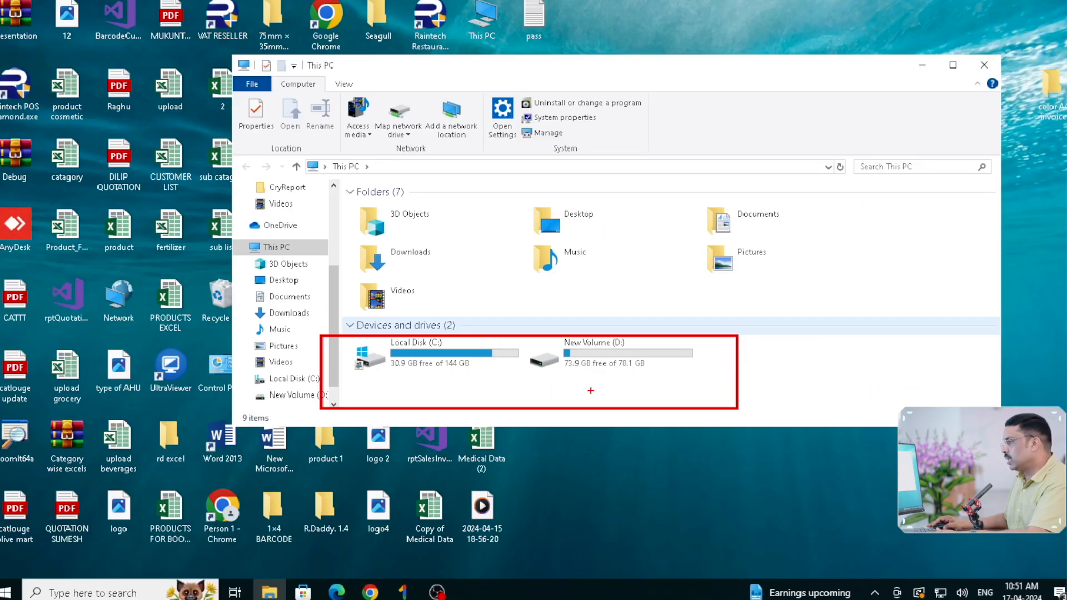
{"action": "left_click", "coordinate": [475, 365]}
{"action": "right_click", "coordinate": [476, 364]}
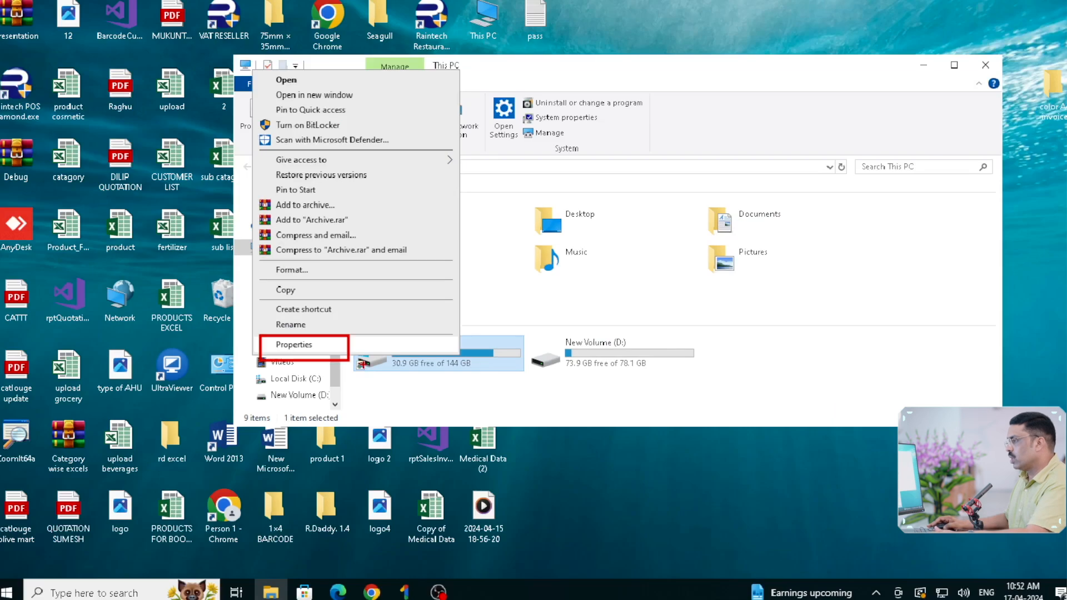
{"action": "left_click", "coordinate": [294, 345]}
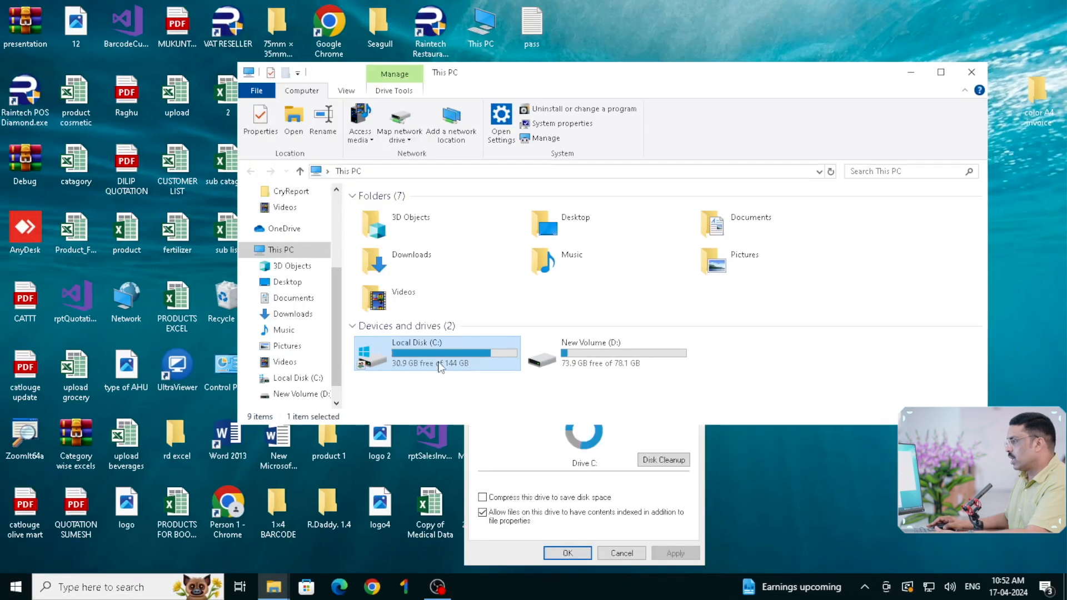
{"action": "left_click", "coordinate": [502, 445]}
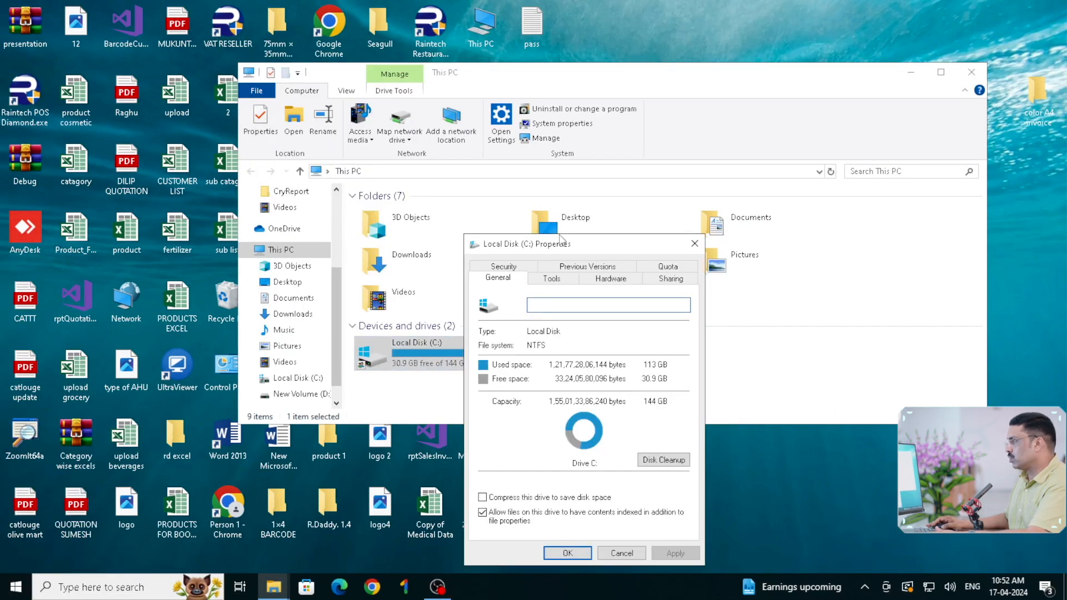
{"action": "left_click_drag", "start_coordinate": [562, 239], "coordinate": [518, 112]}
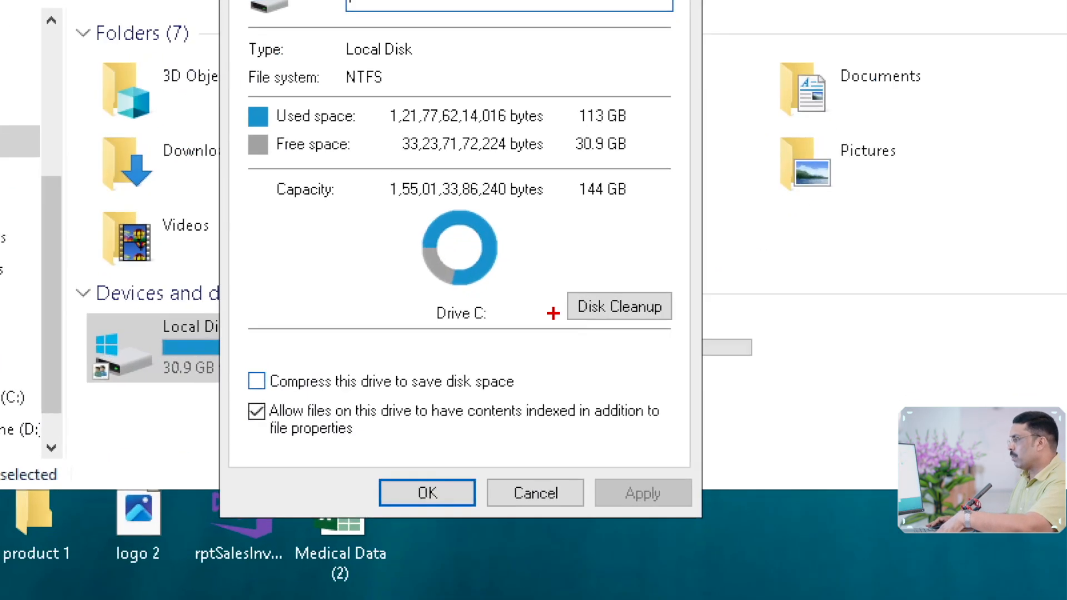
{"action": "left_click_drag", "start_coordinate": [593, 315], "coordinate": [656, 352]}
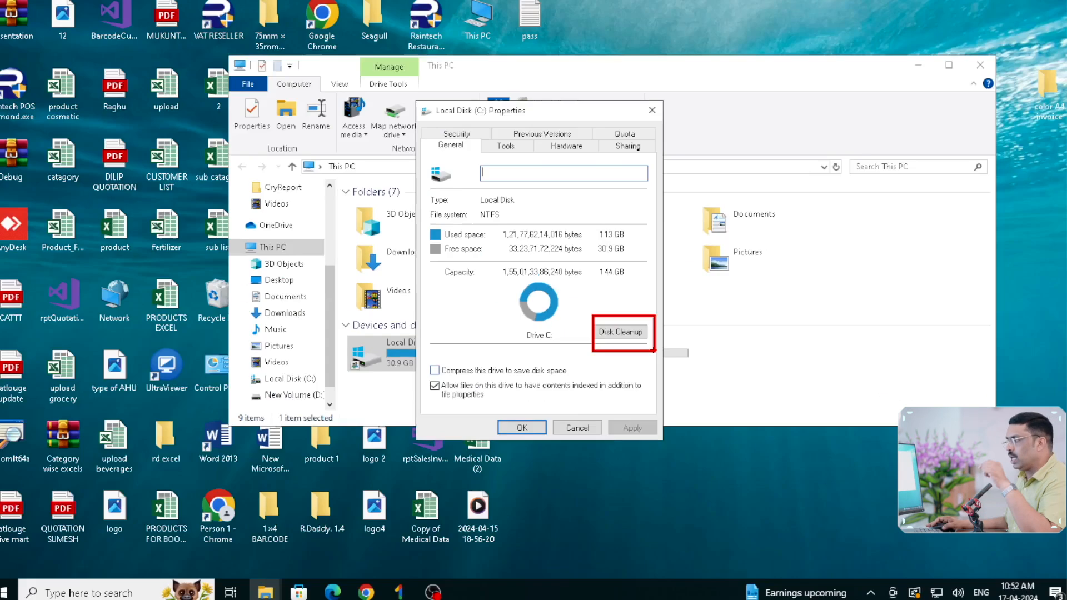
{"action": "key", "text": "Escape"}
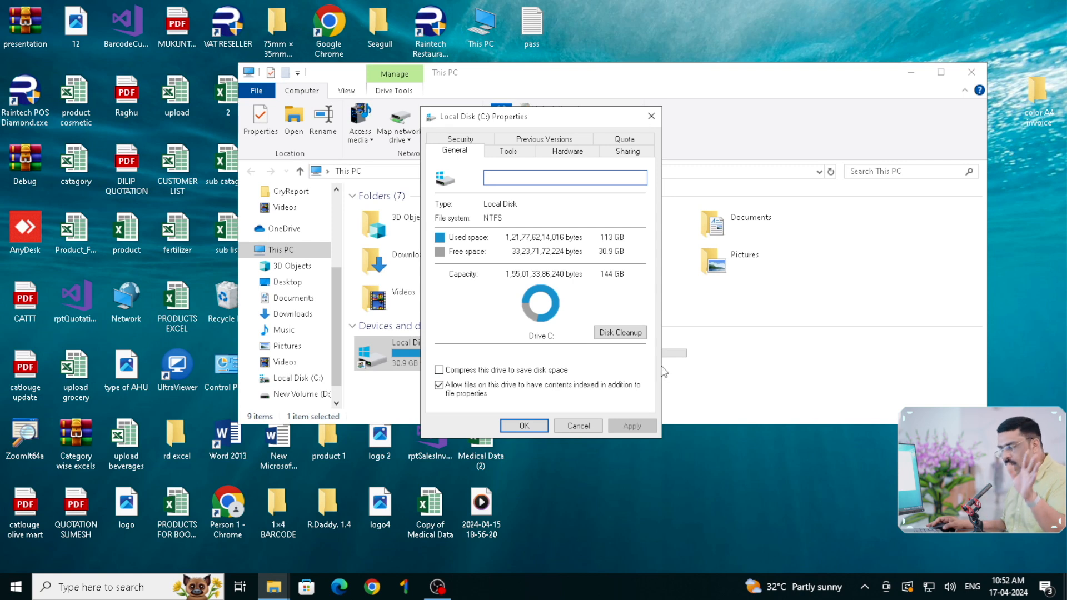
- Run Disk Cleanup on Local Disk (C:) with the preselected file types, confirm the permanent deletion, and close the drive's properties
{"action": "left_click", "coordinate": [621, 332]}
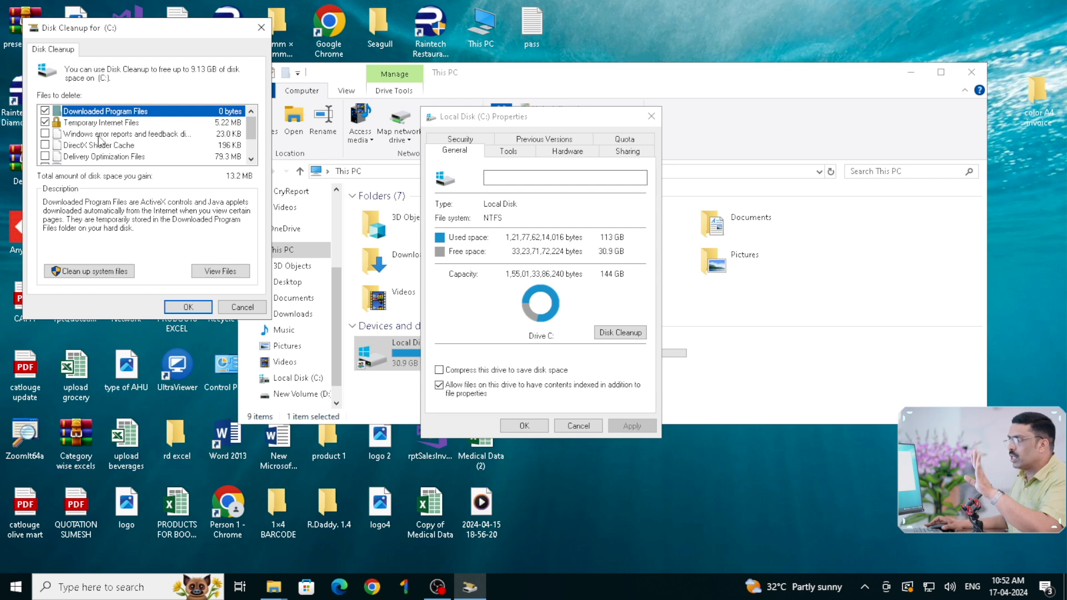
{"action": "scroll", "coordinate": [100, 141], "scroll_direction": "down", "scroll_amount": 1}
{"action": "left_click", "coordinate": [175, 306]}
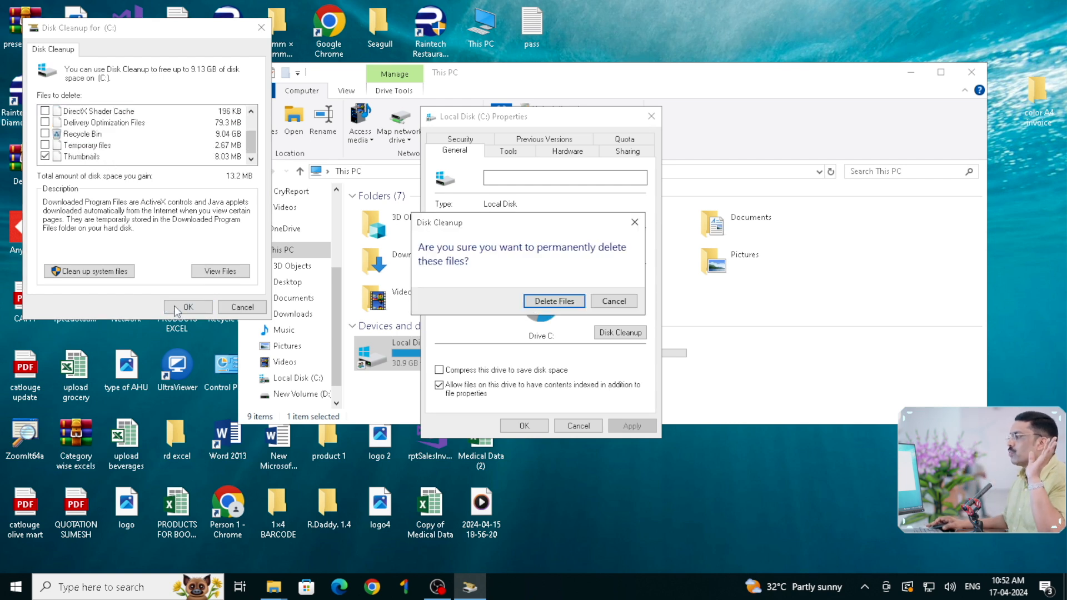
{"action": "left_click", "coordinate": [549, 302]}
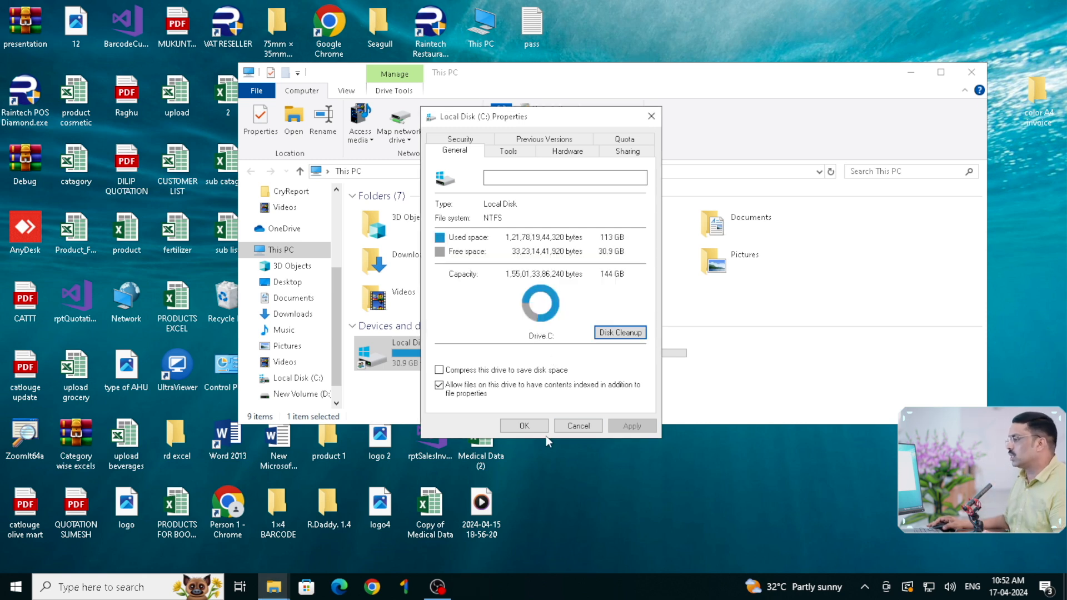
{"action": "left_click", "coordinate": [528, 430]}
- Open the properties of New Volume (D:) and run Disk Cleanup on it with the default selection
{"action": "left_click", "coordinate": [595, 363]}
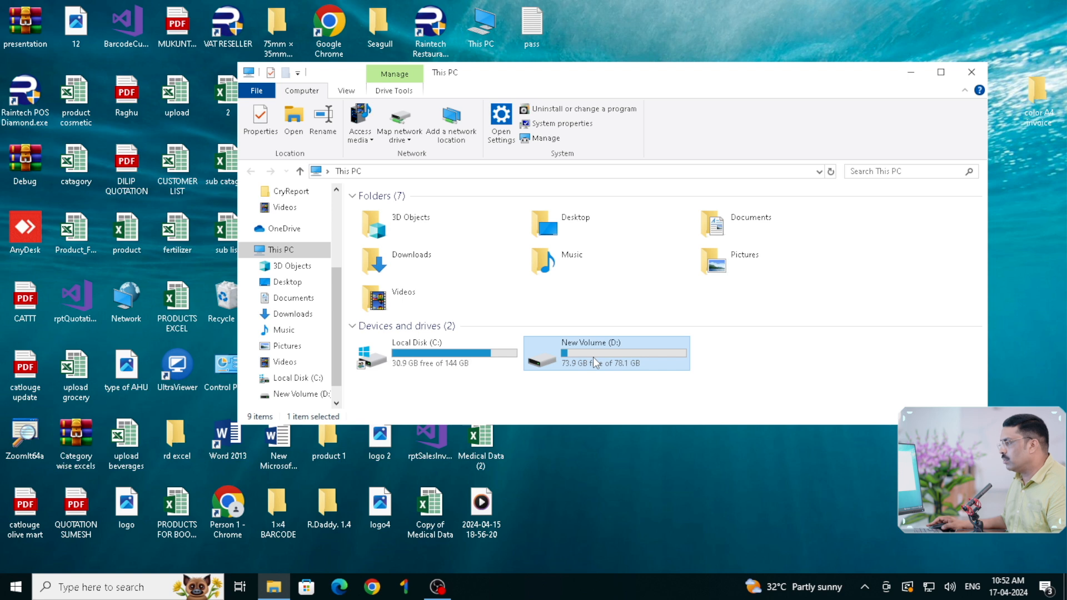
{"action": "right_click", "coordinate": [593, 357]}
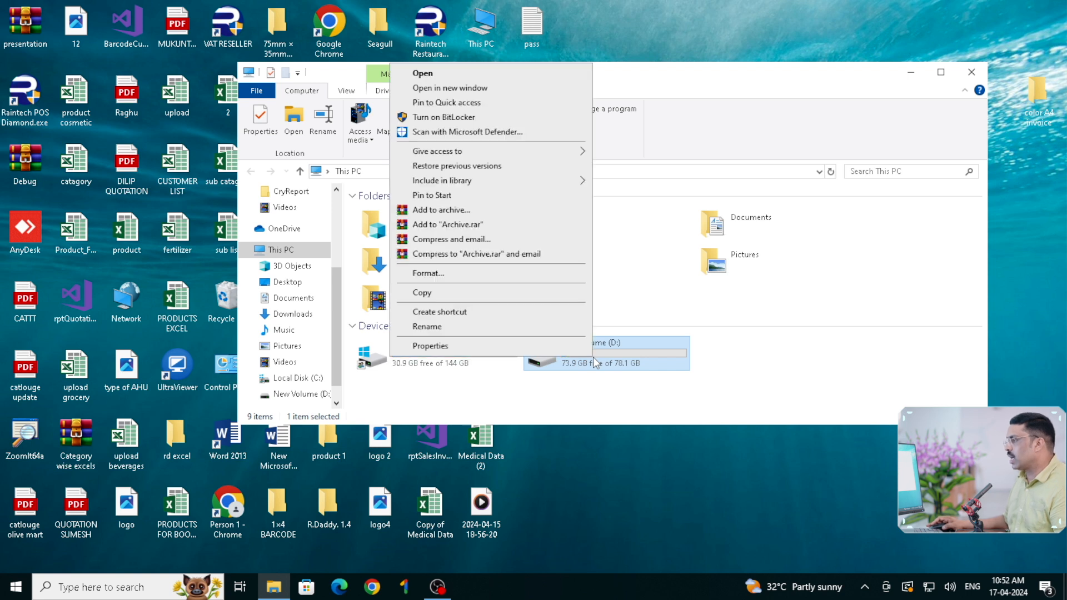
{"action": "left_click", "coordinate": [503, 350]}
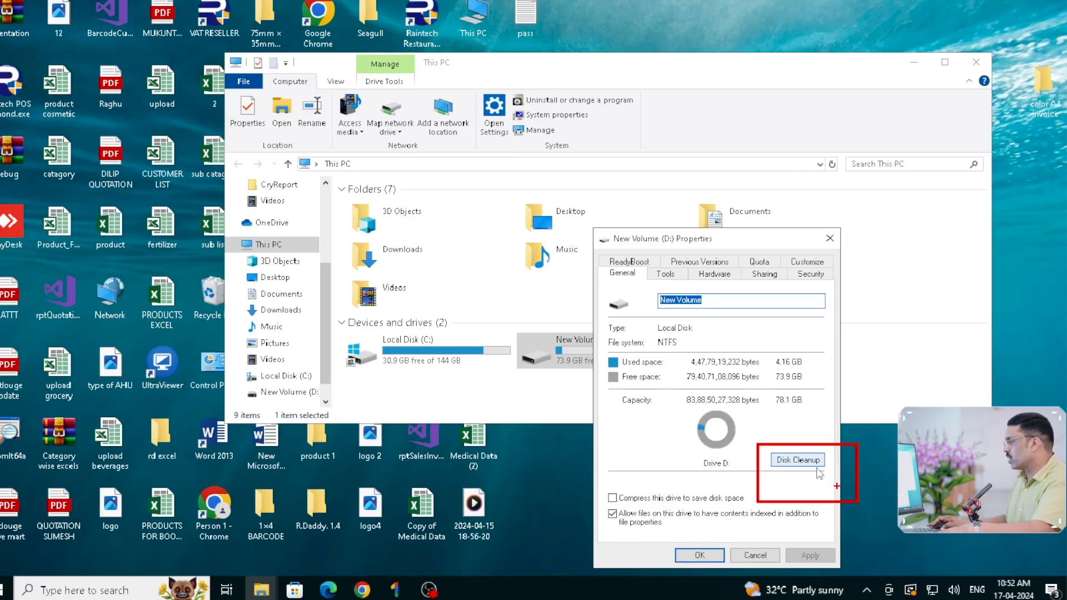
{"action": "left_click", "coordinate": [810, 461]}
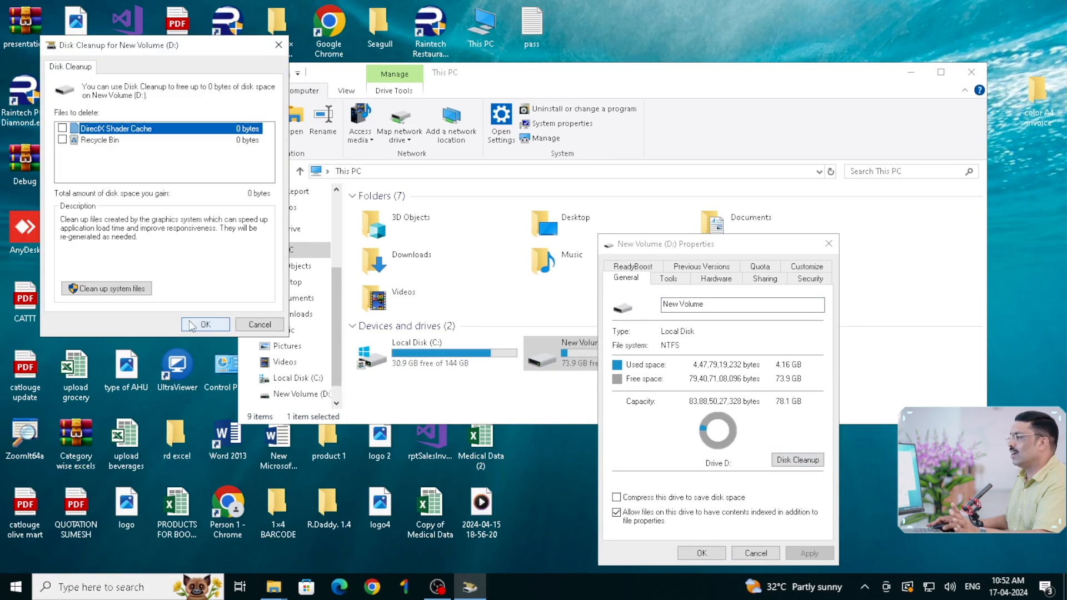
{"action": "left_click", "coordinate": [192, 322]}
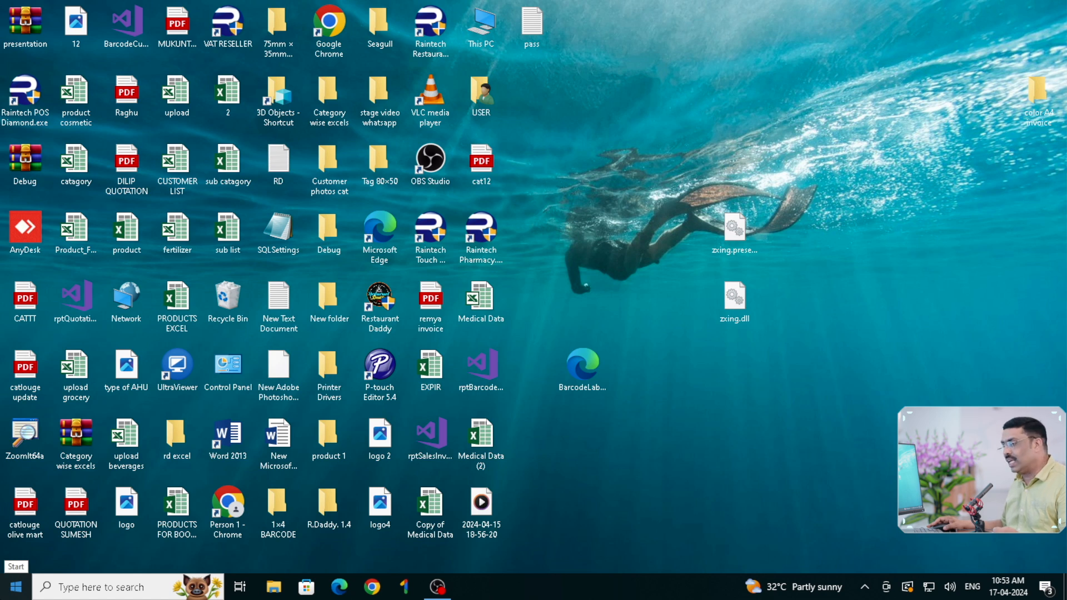
- Open the Run dialog through Windows search and run msconfig to open System Configuration
{"action": "left_click", "coordinate": [53, 591]}
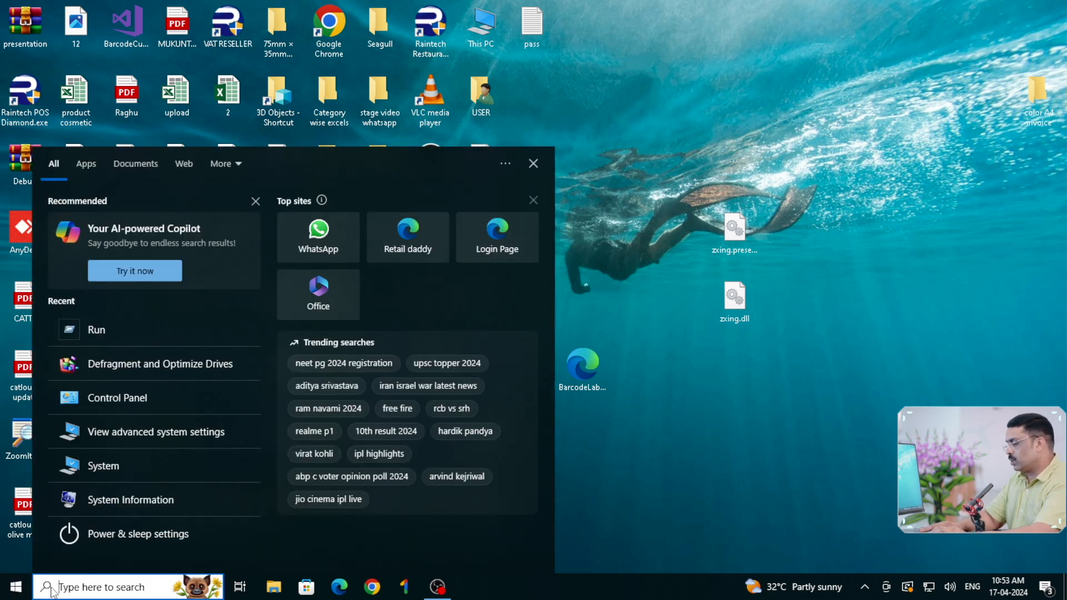
{"action": "type", "text": "run"}
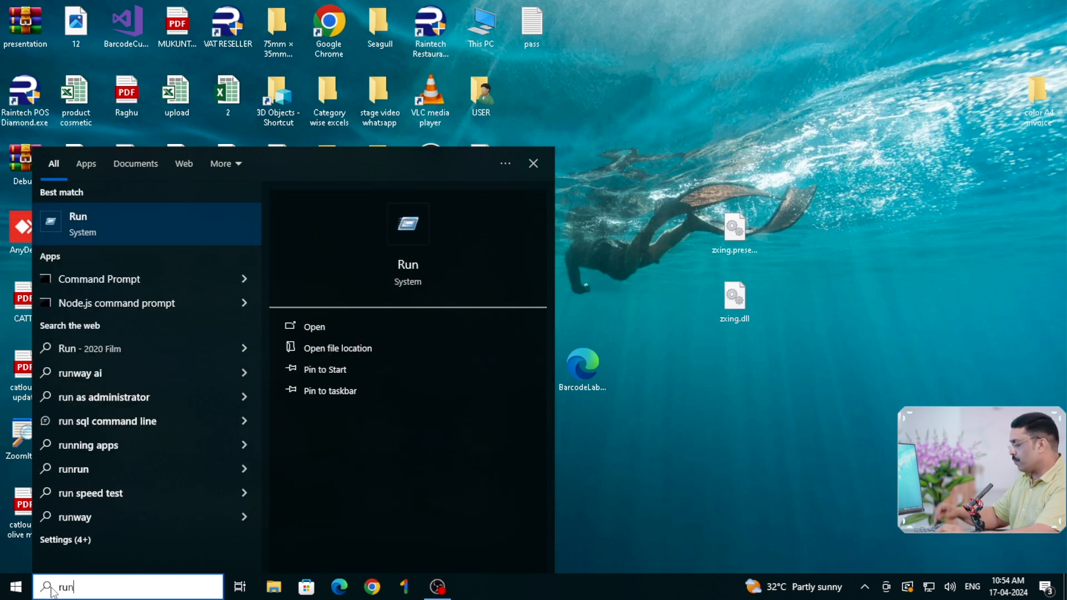
{"action": "key", "text": "Return"}
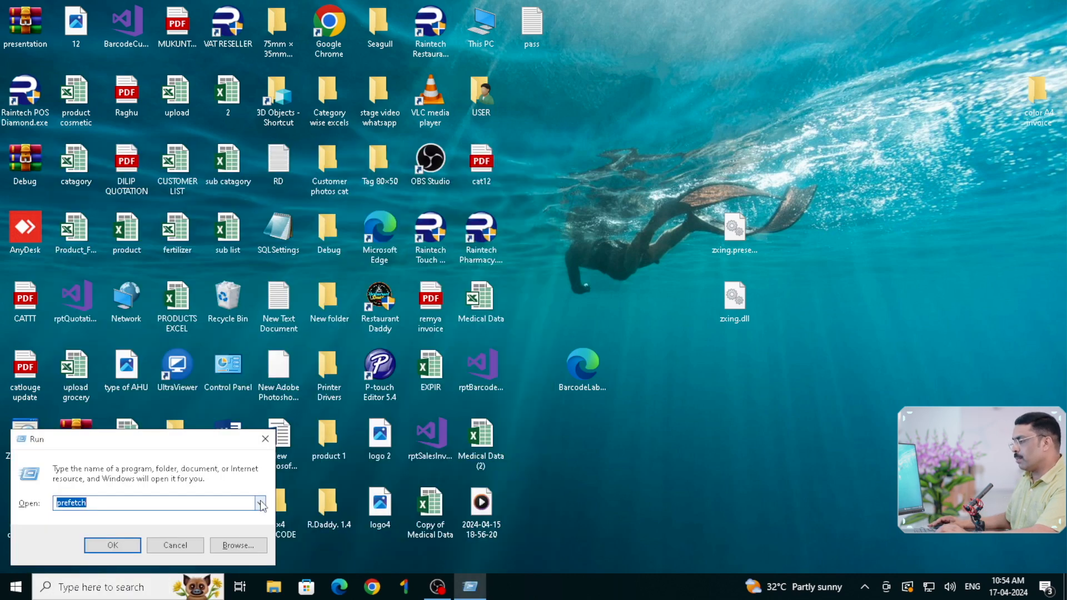
{"action": "type", "text": "ms"}
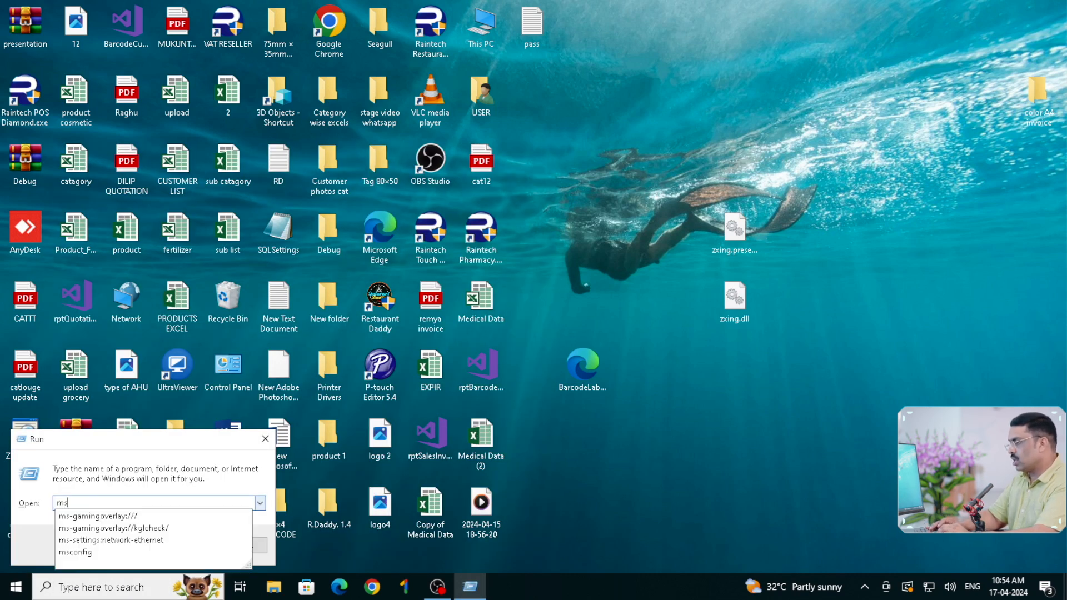
{"action": "type", "text": "c"}
{"action": "key", "text": "Down"}
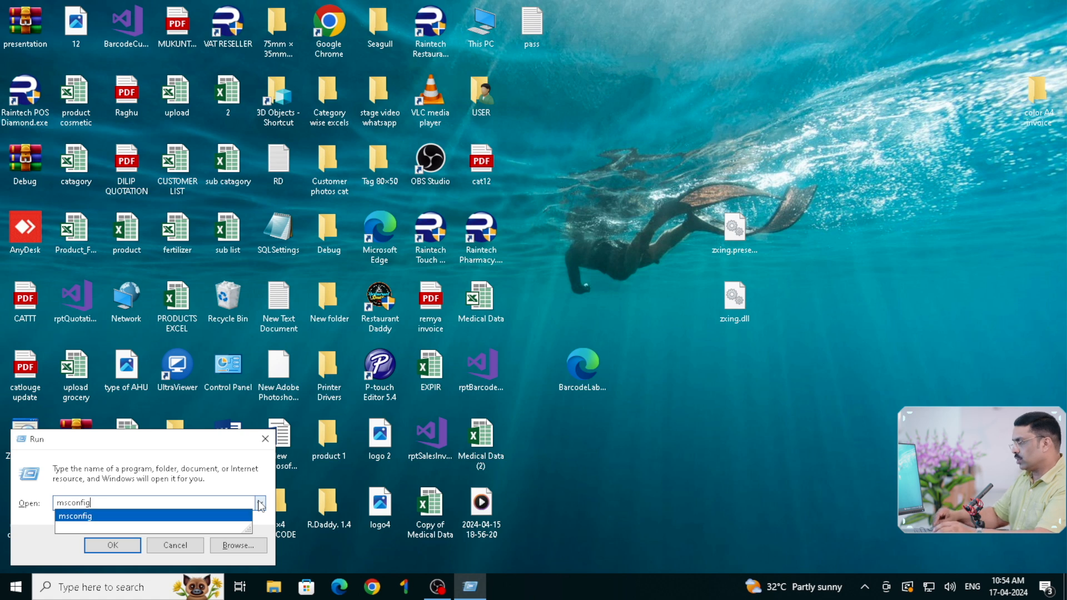
{"action": "key", "text": "Return"}
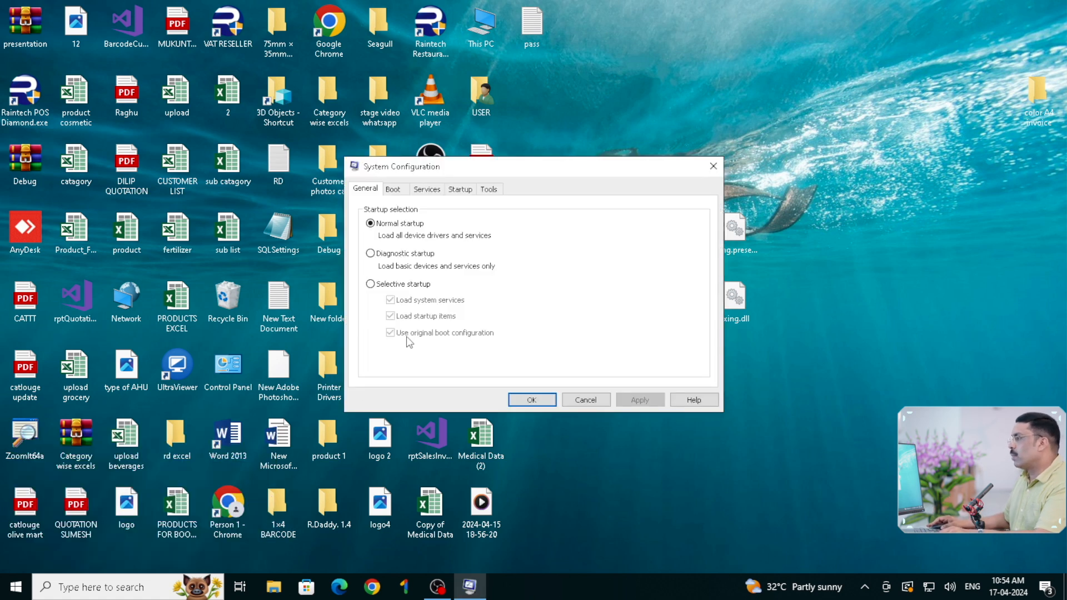
- Hide all Microsoft services in the System Configuration services list and confirm the dialog
{"action": "left_click", "coordinate": [428, 191]}
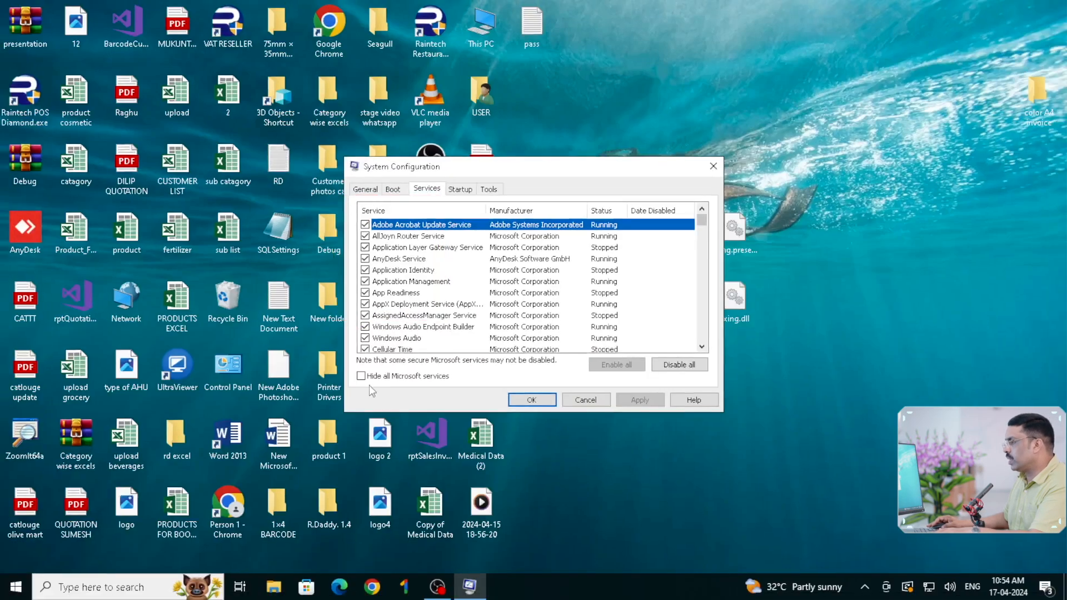
{"action": "left_click", "coordinate": [361, 377]}
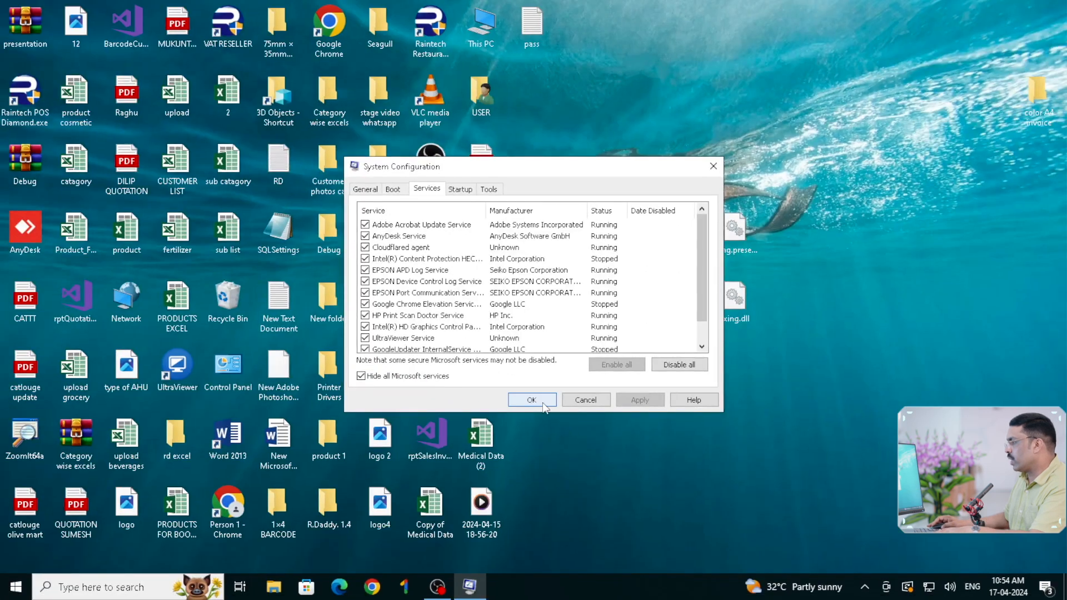
{"action": "left_click", "coordinate": [542, 405]}
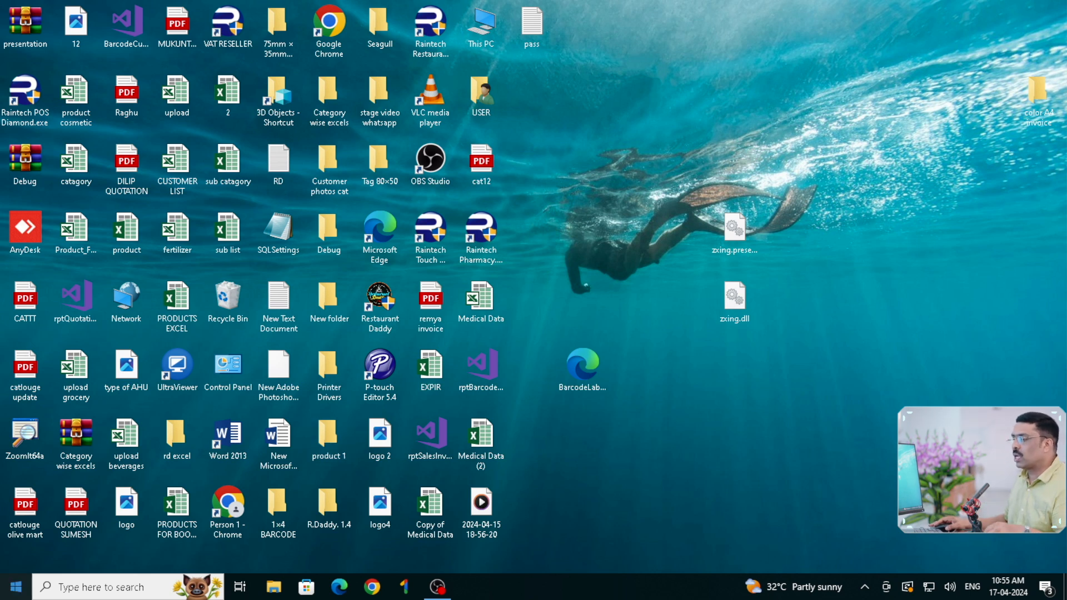
- Search Windows for adv, open View advanced system settings, and move the System Properties dialog to the middle of the desktop
{"action": "left_click", "coordinate": [67, 589]}
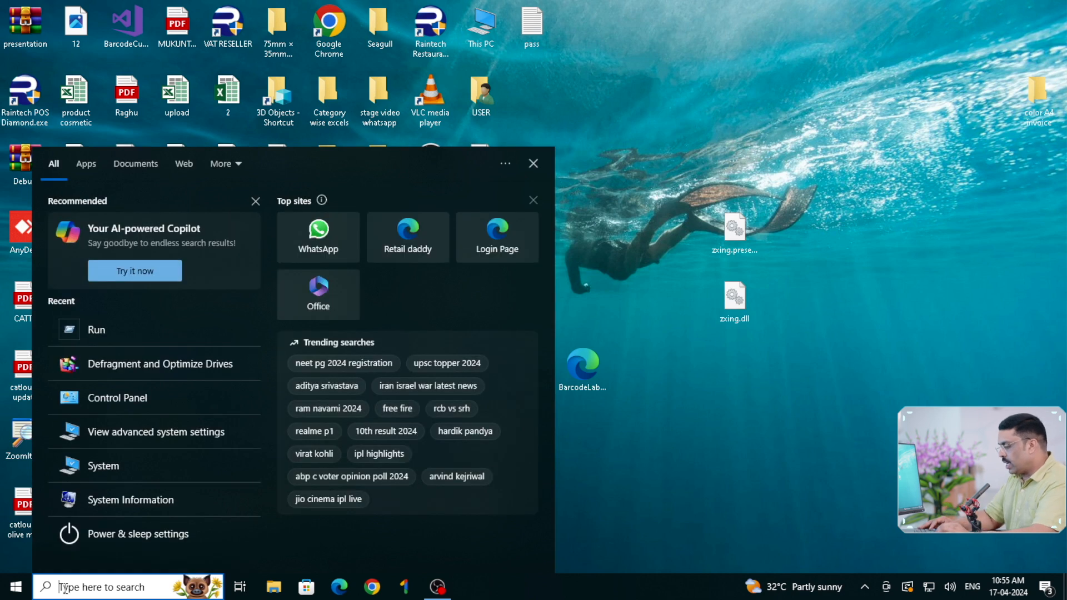
{"action": "type", "text": "adv"}
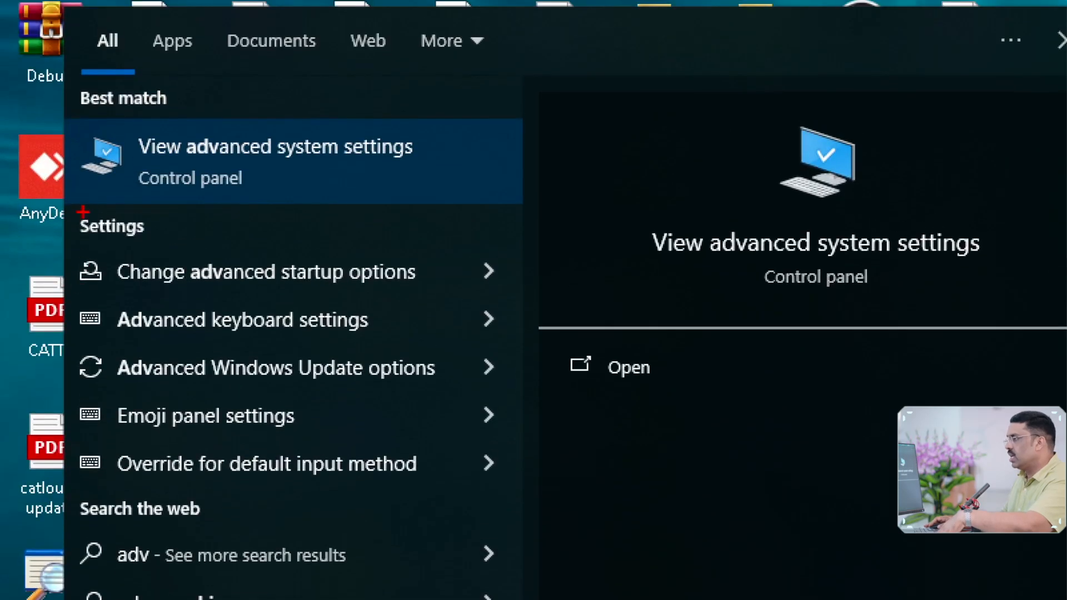
{"action": "left_click", "coordinate": [275, 161]}
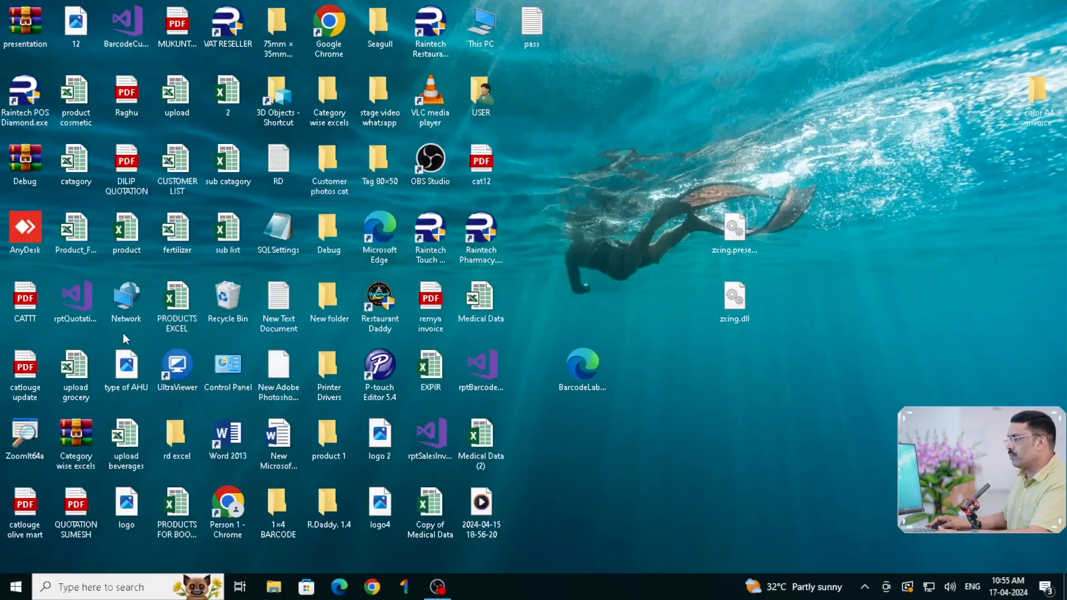
{"action": "left_click", "coordinate": [78, 581]}
{"action": "type", "text": "adv"}
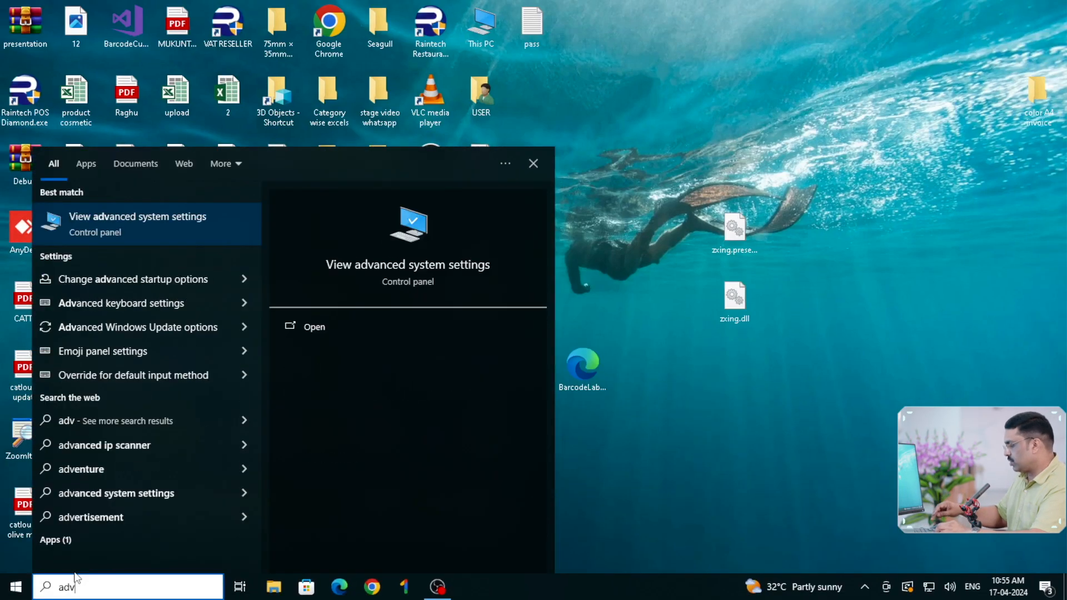
{"action": "key", "text": "Return"}
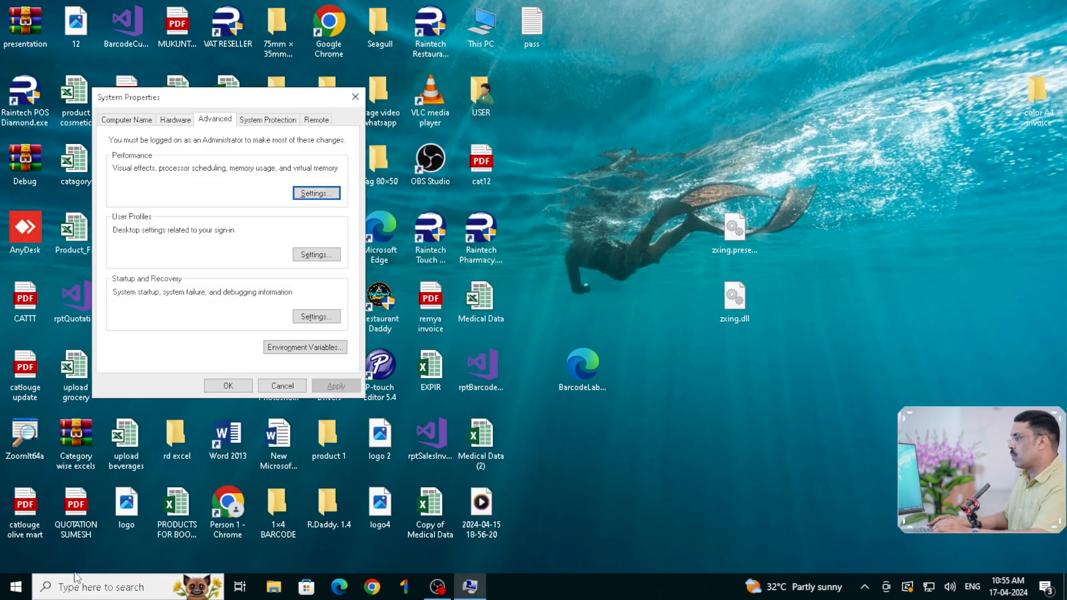
{"action": "left_click_drag", "start_coordinate": [233, 107], "coordinate": [617, 173]}
{"action": "key", "text": "ctrl+1"}
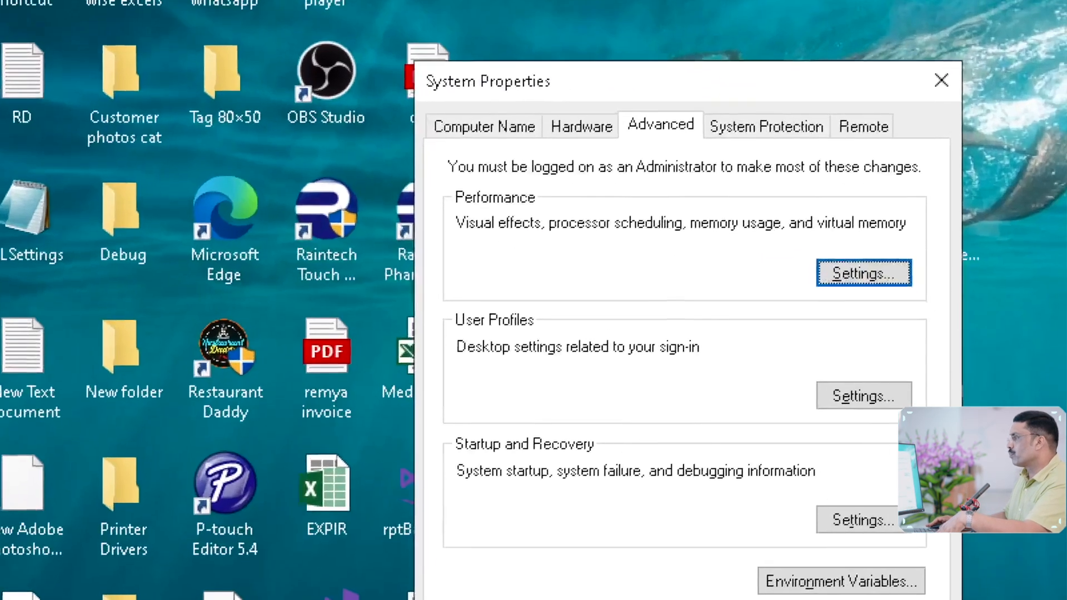
{"action": "left_click", "coordinate": [537, 242]}
{"action": "mouse_move", "coordinate": [451, 200]}
{"action": "left_mouse_down"}
{"action": "mouse_move", "coordinate": [508, 232]}
{"action": "mouse_move", "coordinate": [644, 255]}
{"action": "mouse_move", "coordinate": [926, 256]}
{"action": "left_mouse_up"}
{"action": "key", "text": "Escape"}
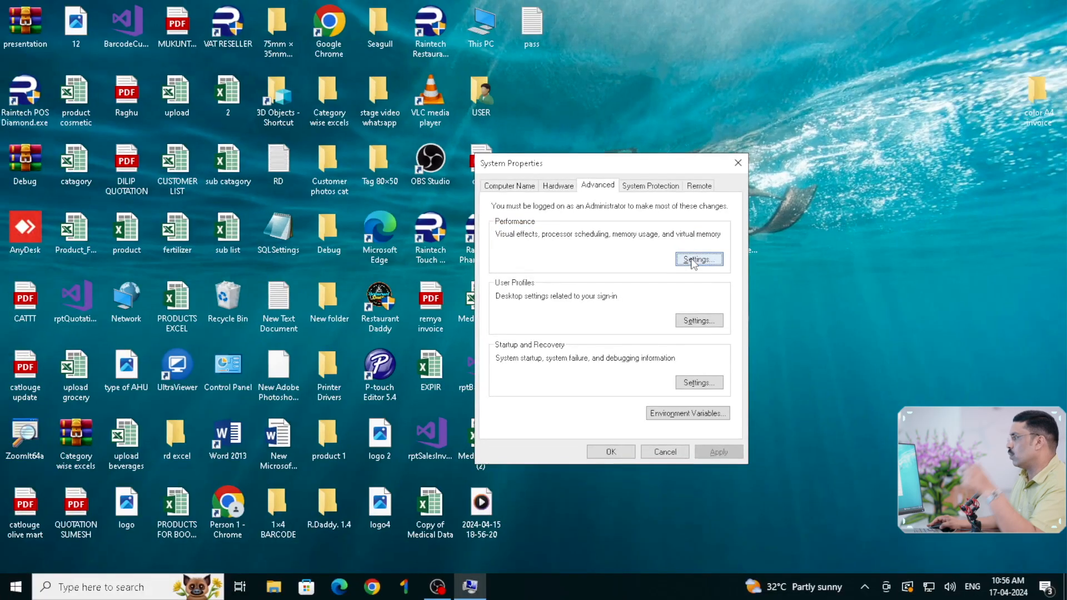
{"action": "key", "text": "ctrl+1"}
{"action": "left_click", "coordinate": [632, 208]}
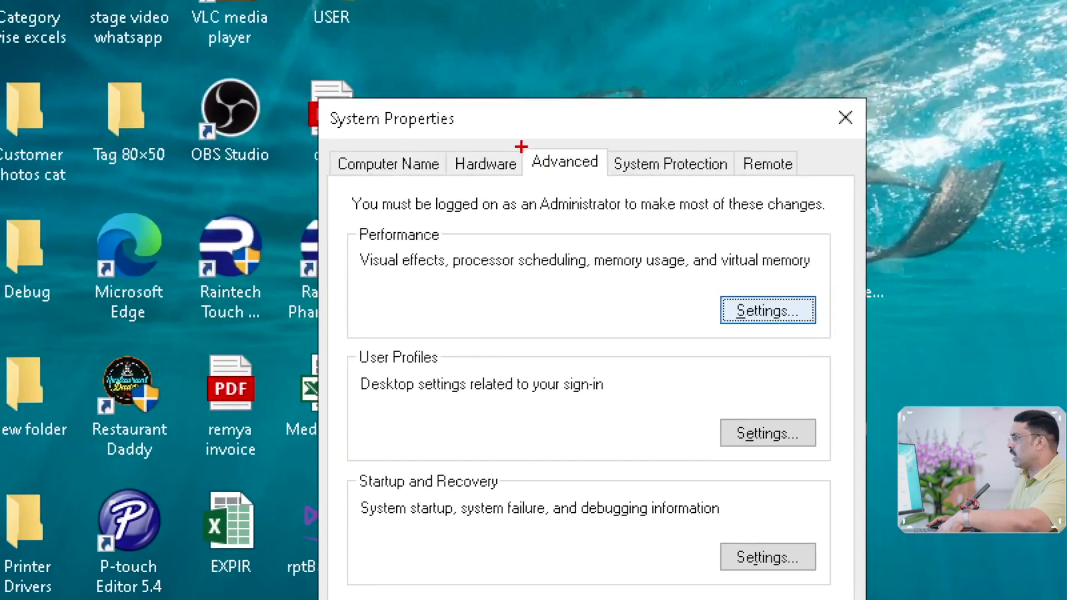
{"action": "left_click_drag", "start_coordinate": [513, 136], "coordinate": [607, 185]}
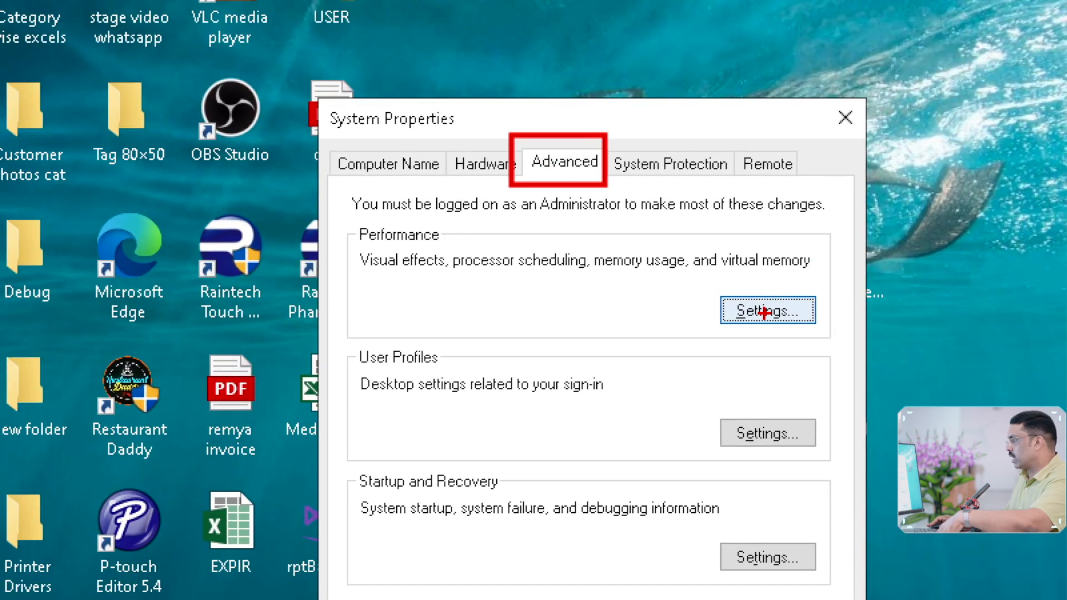
{"action": "left_click_drag", "start_coordinate": [716, 285], "coordinate": [784, 327]}
{"action": "key", "text": "Escape"}
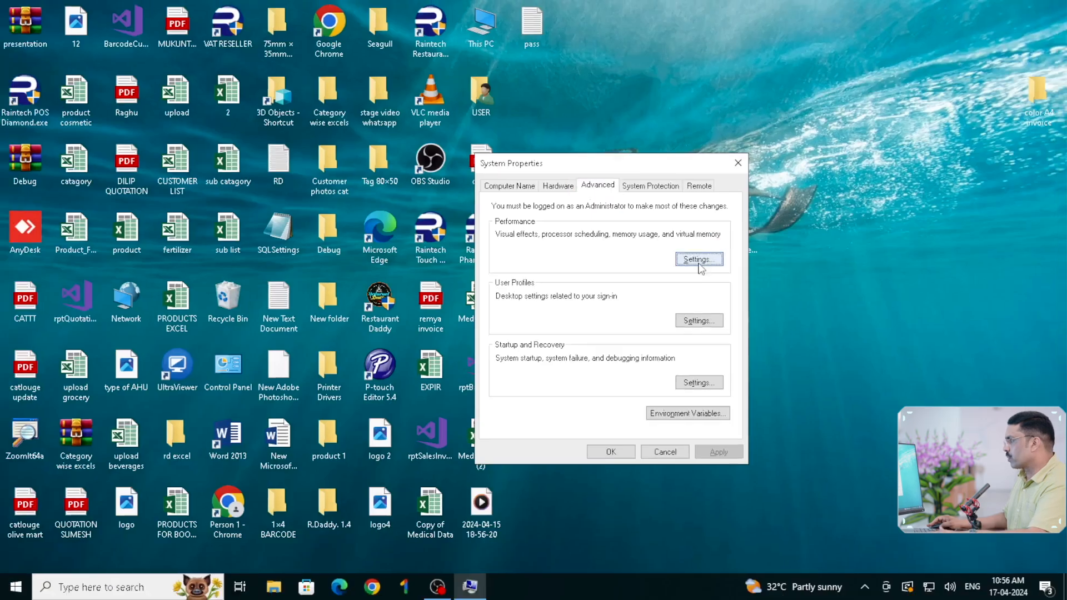
- Open the Performance settings and set visual effects to Let Windows choose what's best for my computer
{"action": "left_click", "coordinate": [699, 267]}
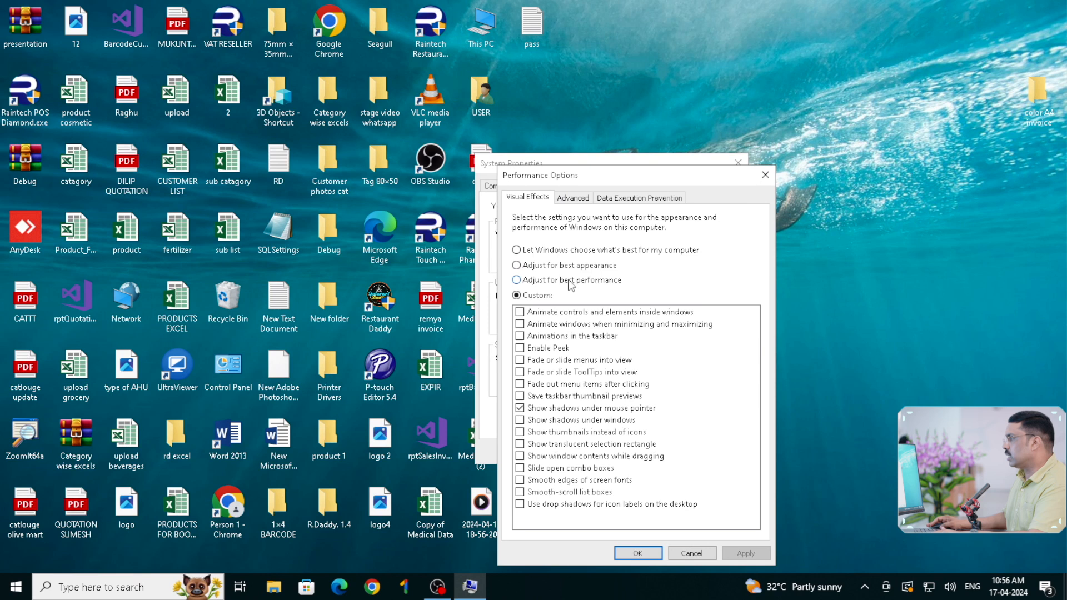
{"action": "left_click", "coordinate": [517, 250]}
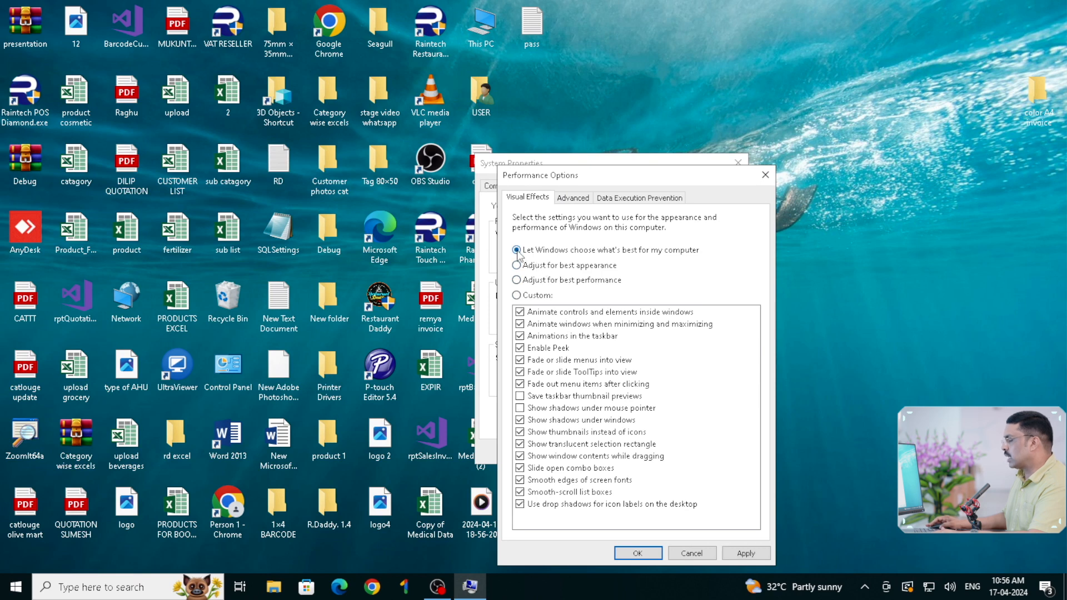
{"action": "key", "text": "ctrl+1"}
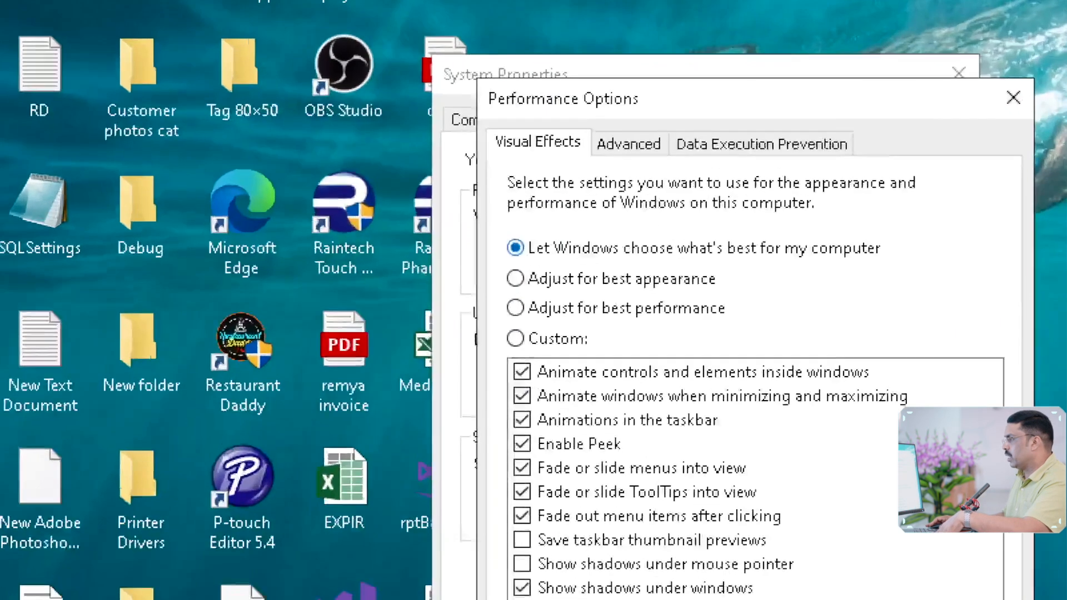
{"action": "left_click", "coordinate": [511, 242]}
{"action": "left_click_drag", "start_coordinate": [499, 229], "coordinate": [922, 269]}
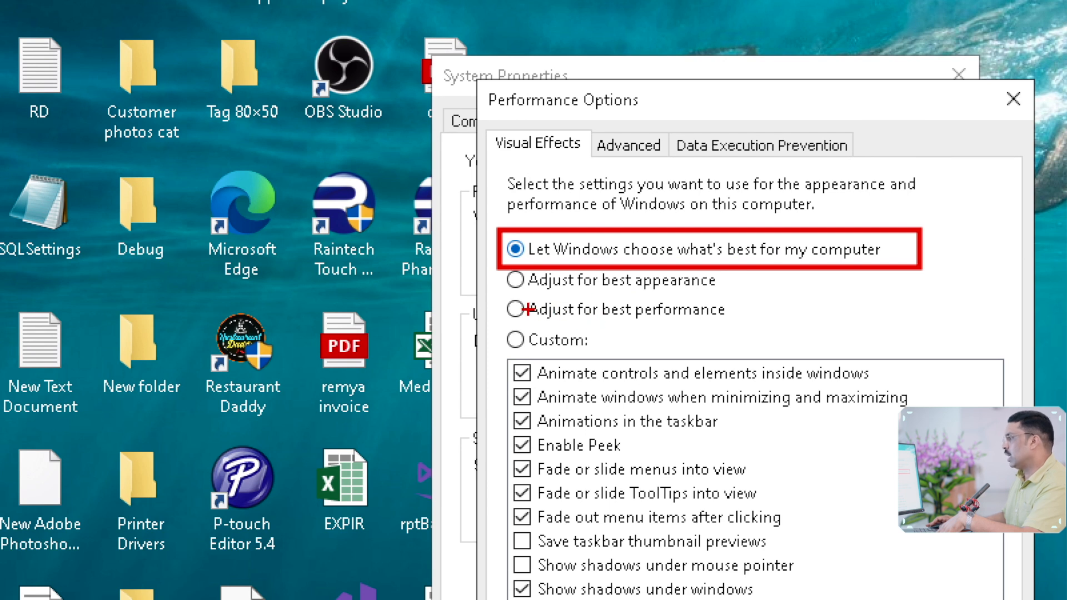
{"action": "left_click_drag", "start_coordinate": [492, 299], "coordinate": [701, 331]}
{"action": "key", "text": "Escape"}
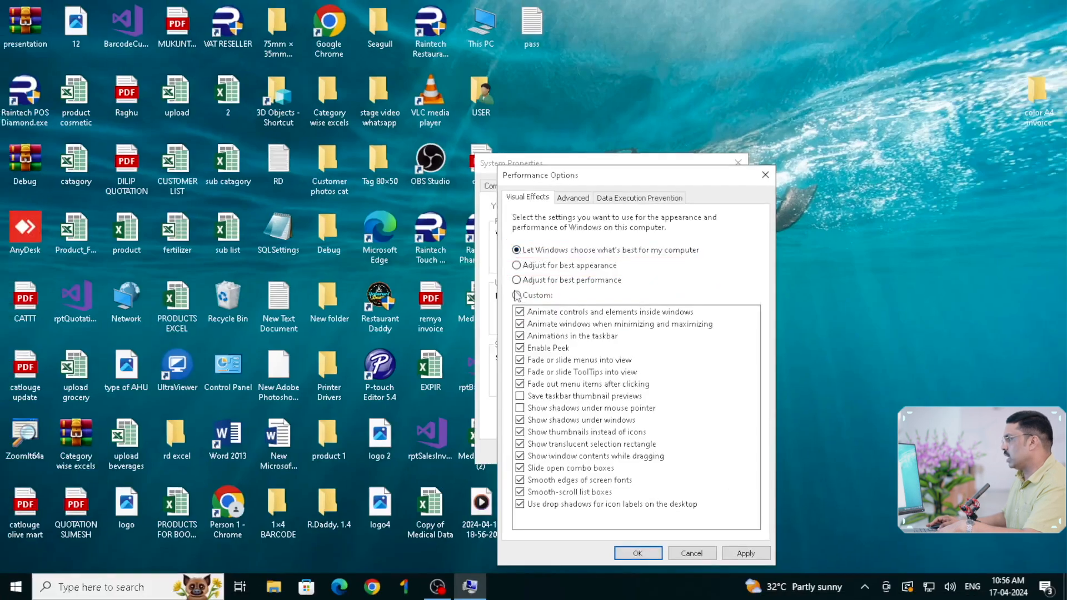
- Move the Performance Options dialog higher on the desktop and set visual effects to Adjust for best performance
{"action": "left_click_drag", "start_coordinate": [631, 175], "coordinate": [637, 83]}
{"action": "key", "text": "ctrl+1"}
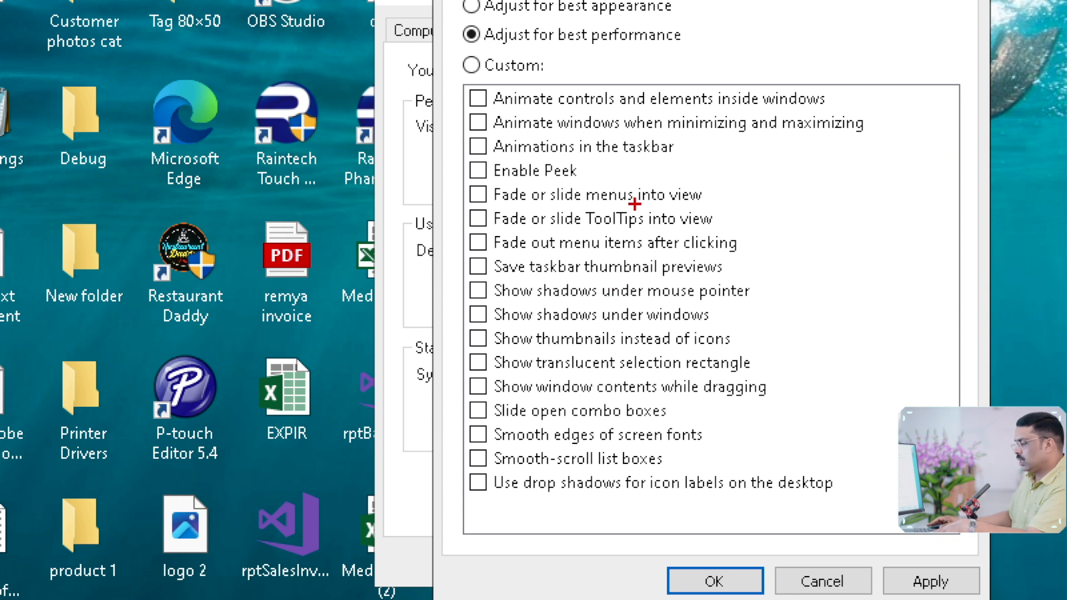
{"action": "mouse_move", "coordinate": [469, 274]}
{"action": "left_mouse_down"}
{"action": "mouse_move", "coordinate": [615, 328]}
{"action": "mouse_move", "coordinate": [786, 310]}
{"action": "mouse_move", "coordinate": [779, 303]}
{"action": "left_mouse_up"}
{"action": "key", "text": "Escape"}
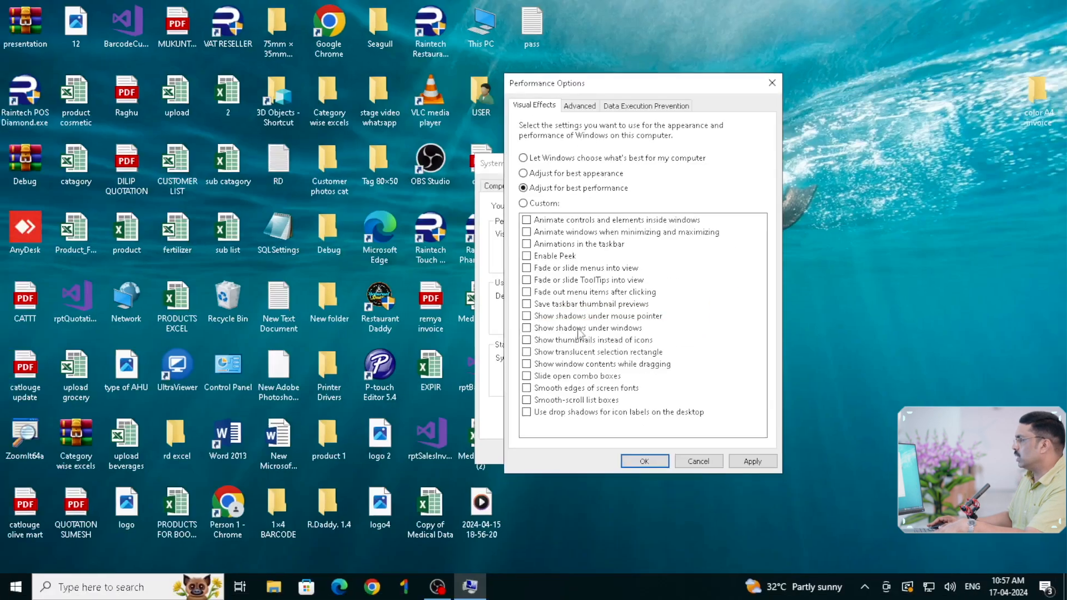
- Enable Show shadows under mouse pointer, apply the visual effects, and confirm Performance Options and System Properties
{"action": "left_click", "coordinate": [531, 319]}
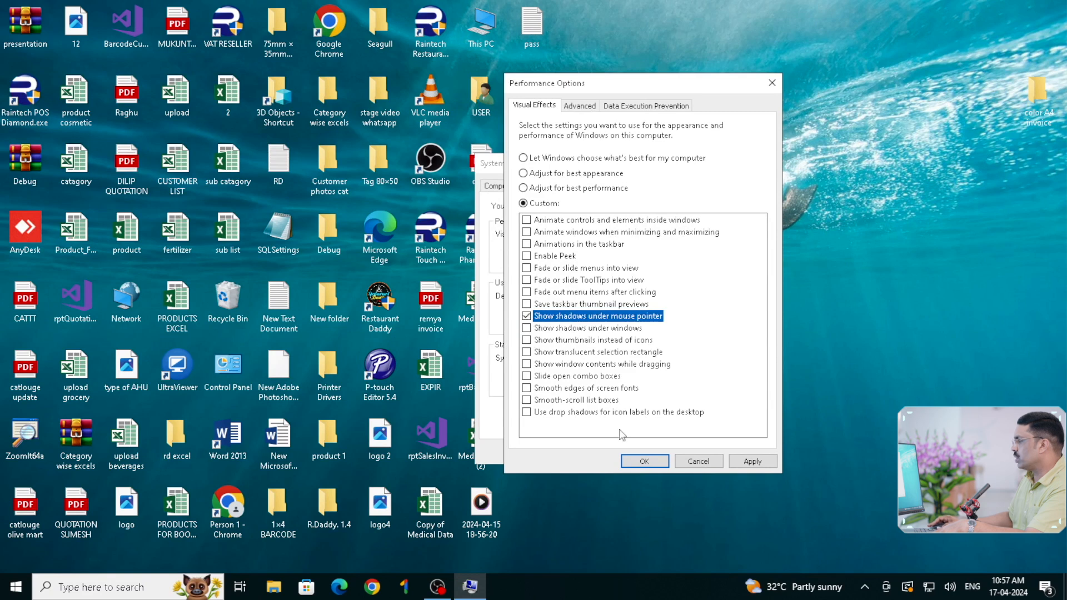
{"action": "left_click", "coordinate": [752, 462]}
{"action": "left_click", "coordinate": [639, 463]}
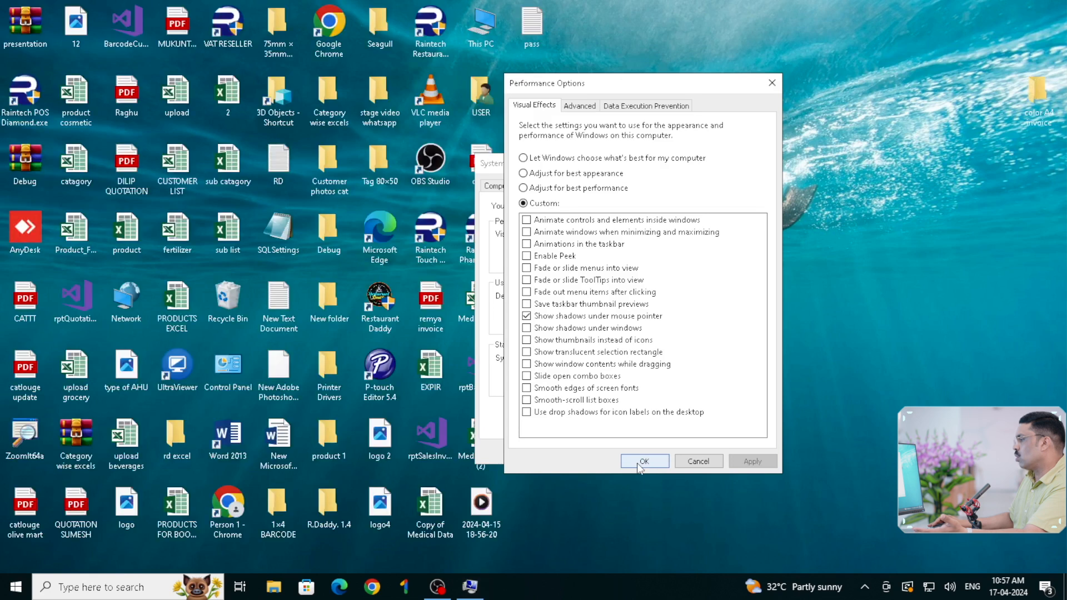
{"action": "left_click", "coordinate": [616, 453]}
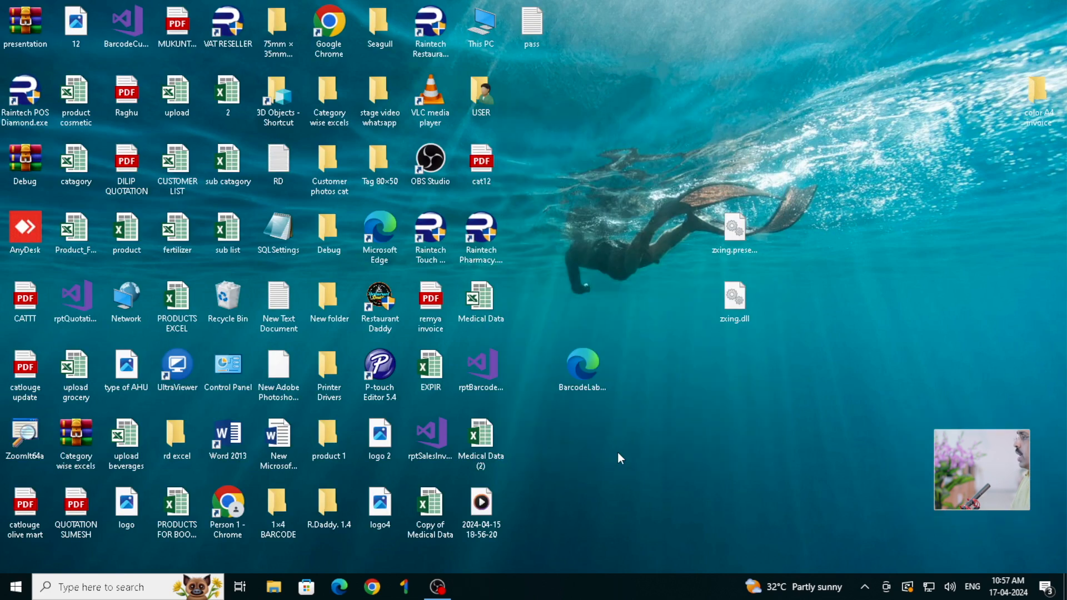